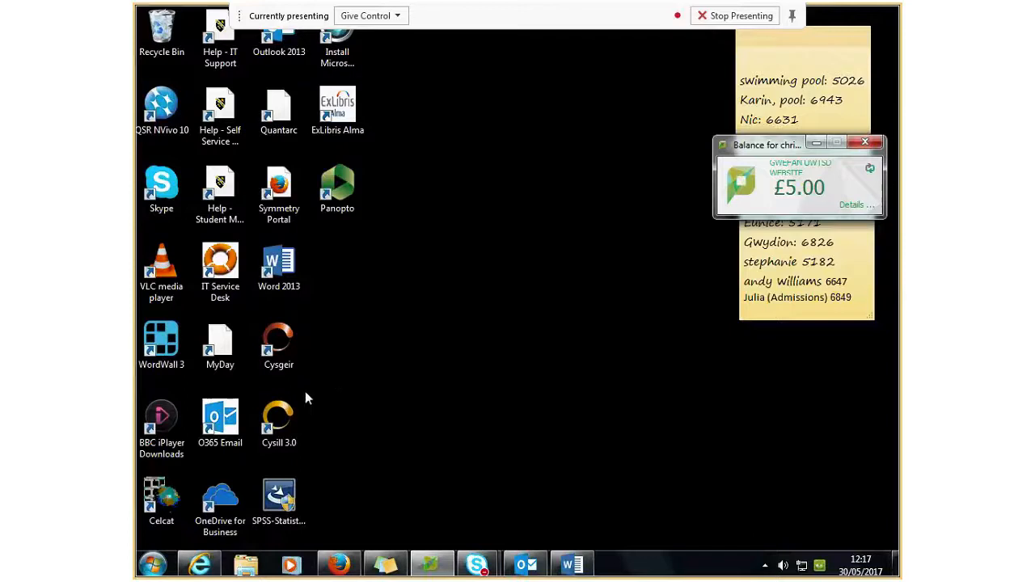
Step: Launch IBM SPSS Statistics 22, start a new dataset and look at its empty data grid
click(152, 565)
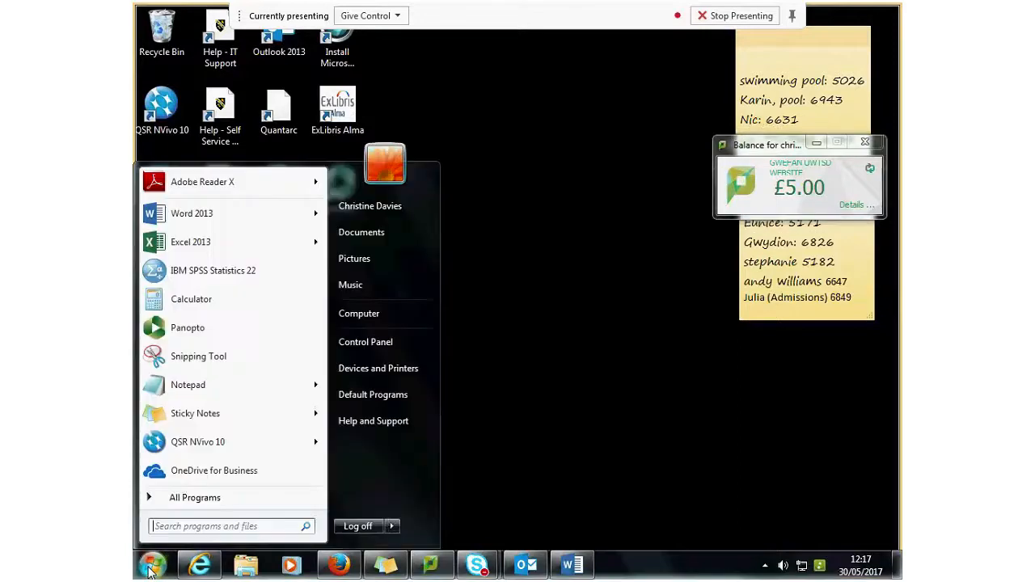
click(208, 279)
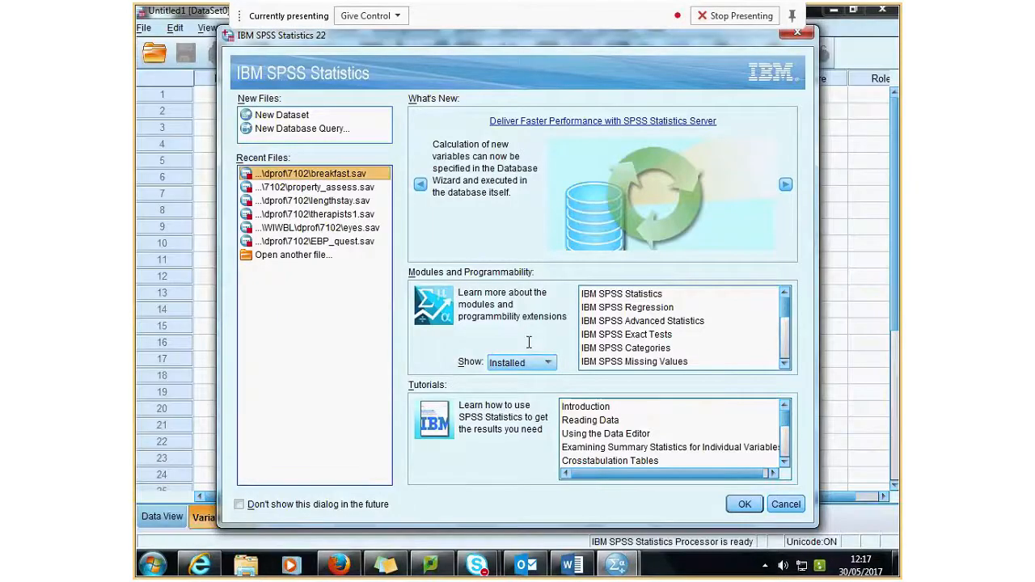
click(294, 117)
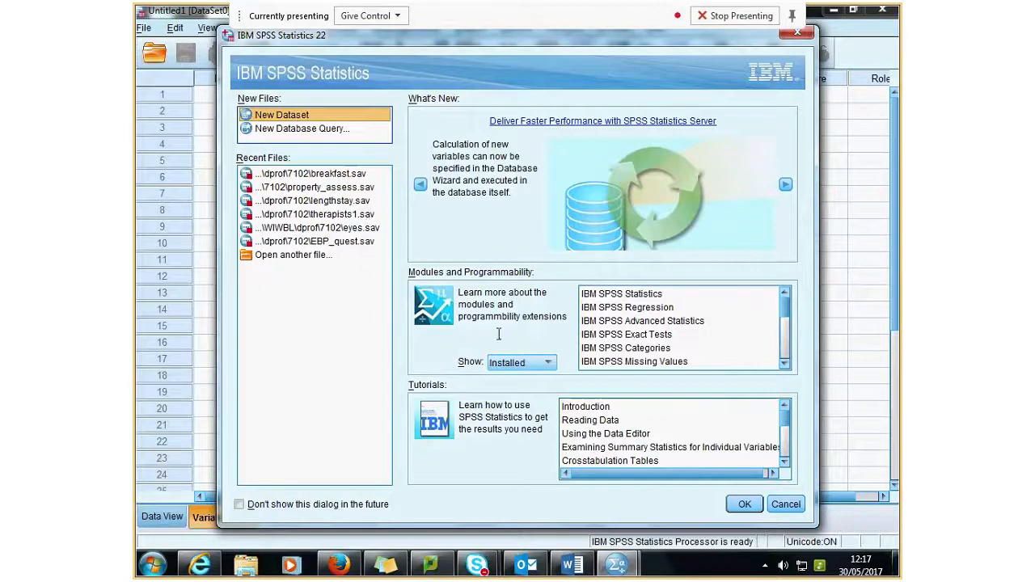
click(744, 505)
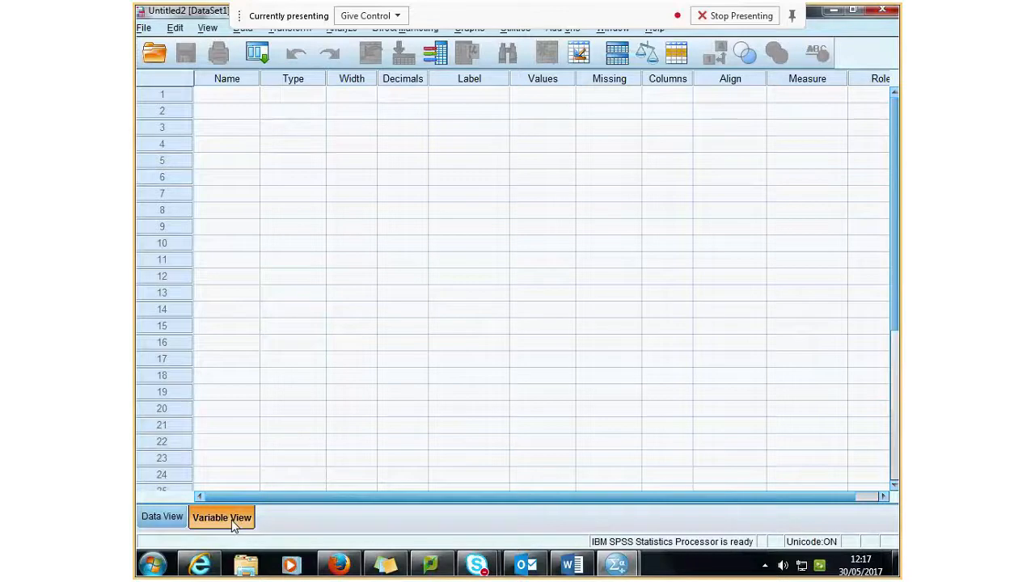
click(169, 519)
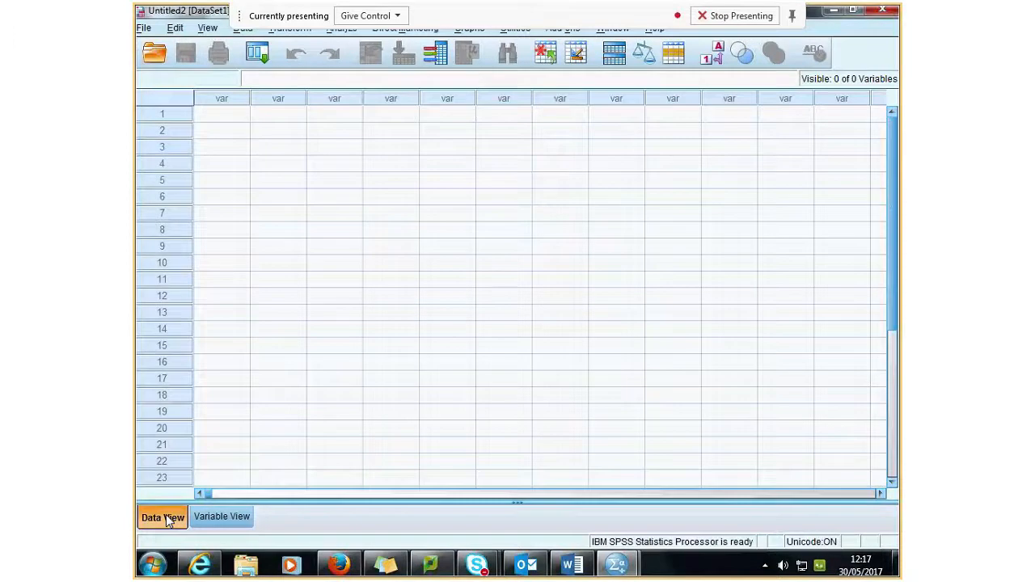
click(234, 520)
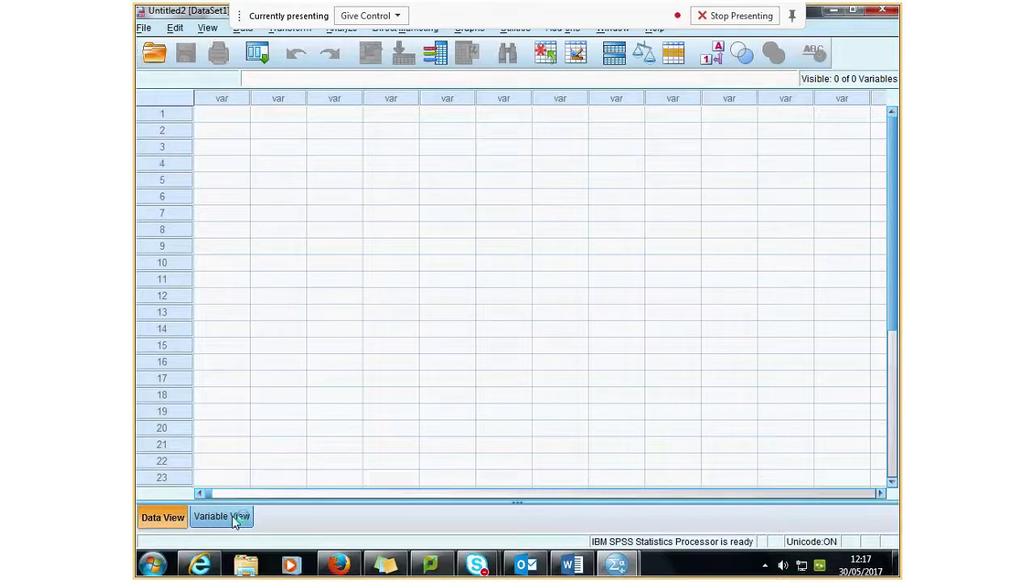
Step: Switch to the browser and locate the Data folder under Quantitative Analysis on the DSAW7102 course page
click(340, 566)
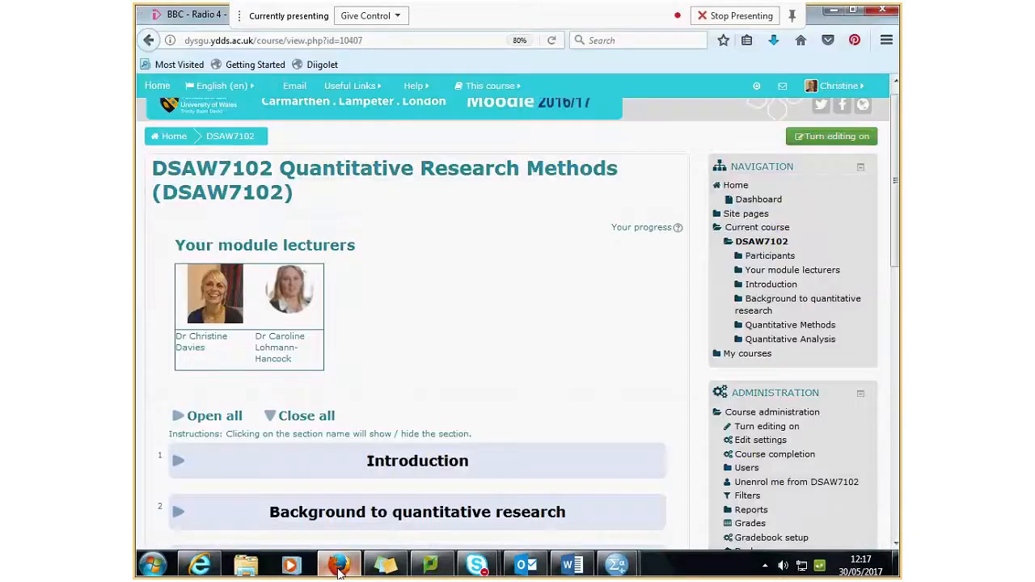
drag(896, 243, 870, 452)
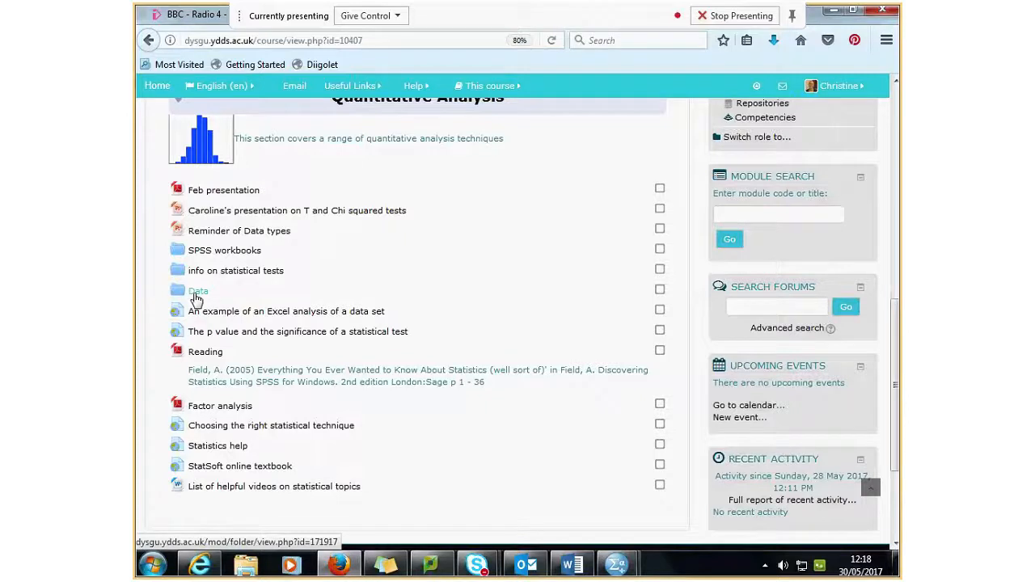
click(836, 13)
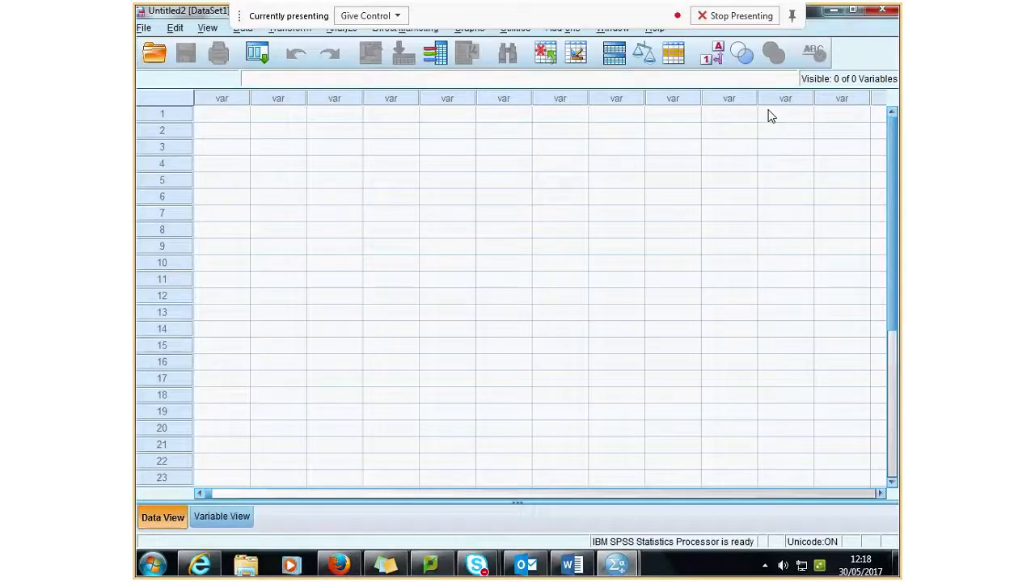
Step: Switch to Word to review the hip replacement patient data table and return to the SPSS dataset
click(572, 564)
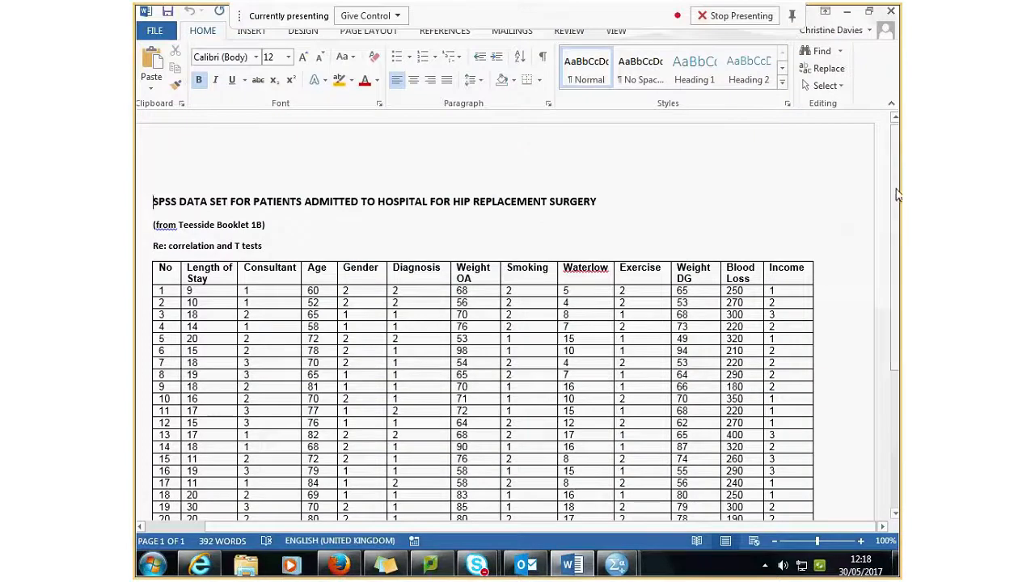
drag(898, 194, 898, 225)
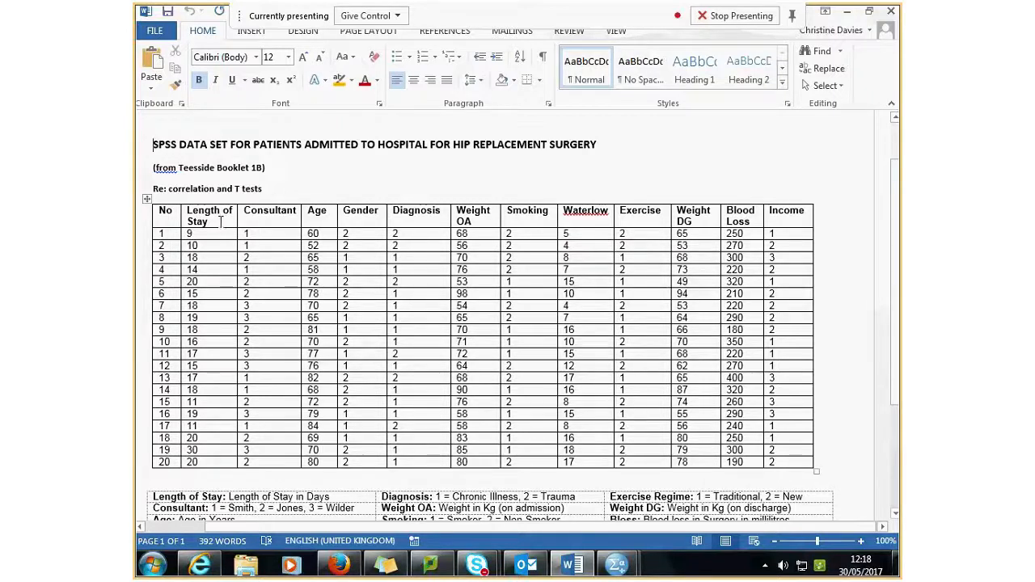
mouse_move(622, 558)
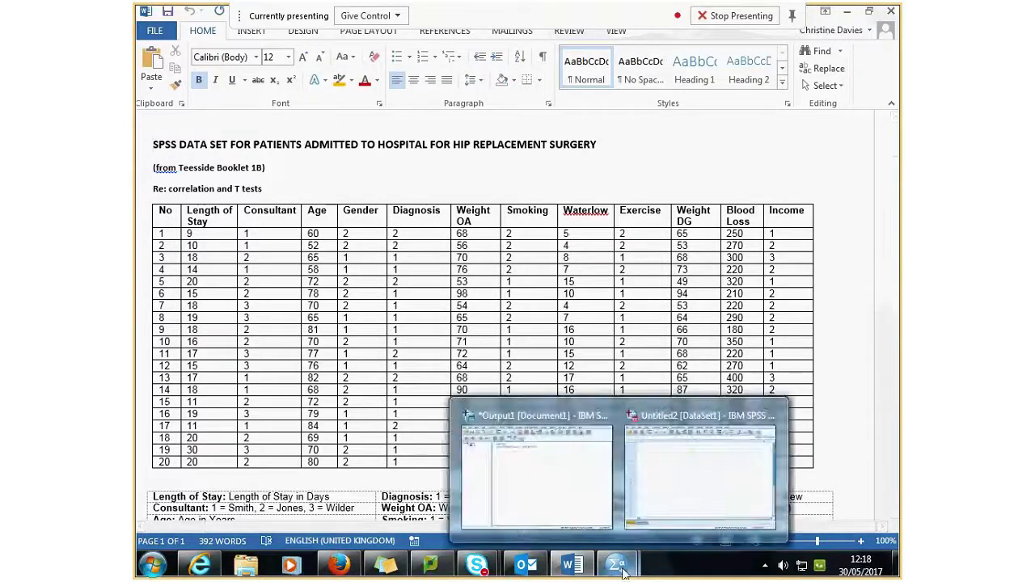
click(652, 503)
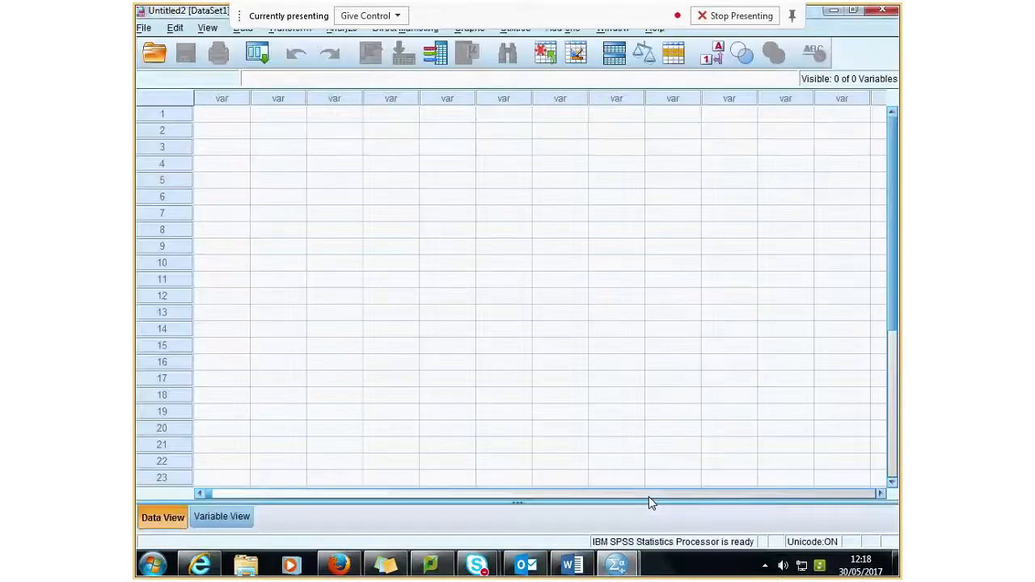
Step: Define the first variable in the dataset as stay and set its measurement level to Scale
click(220, 517)
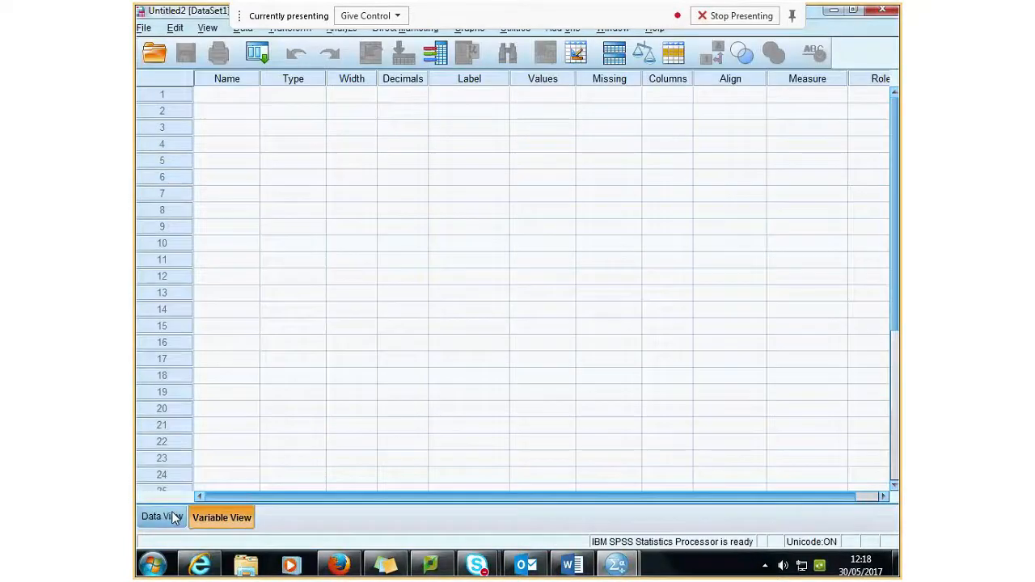
click(230, 97)
click(233, 94)
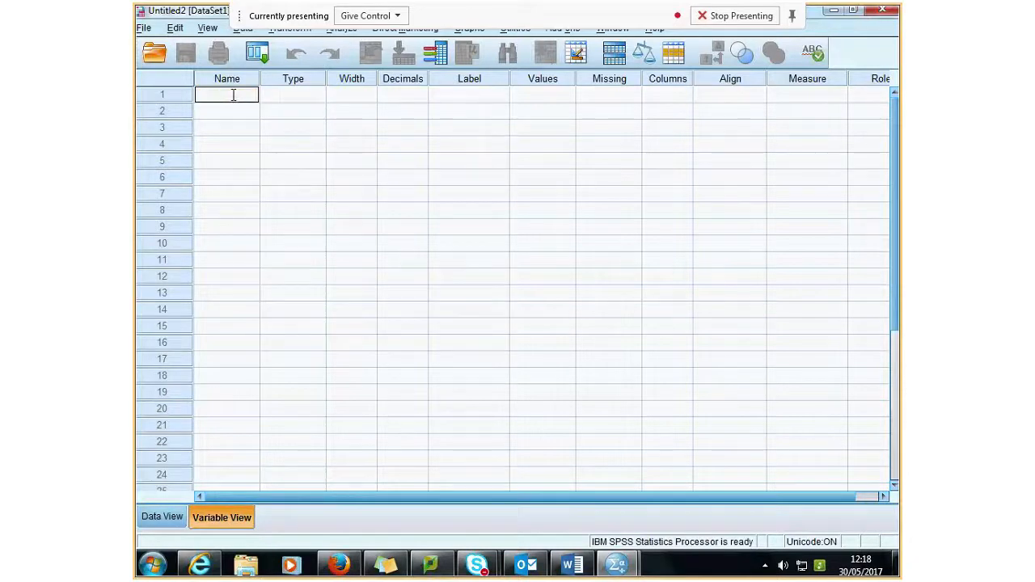
text(stay)
click(291, 98)
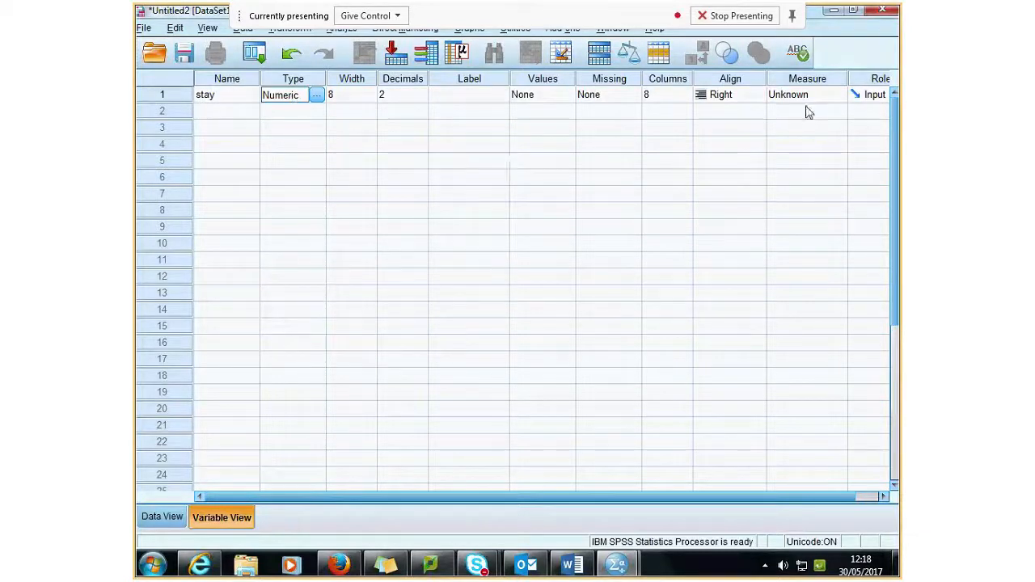
click(838, 98)
click(825, 110)
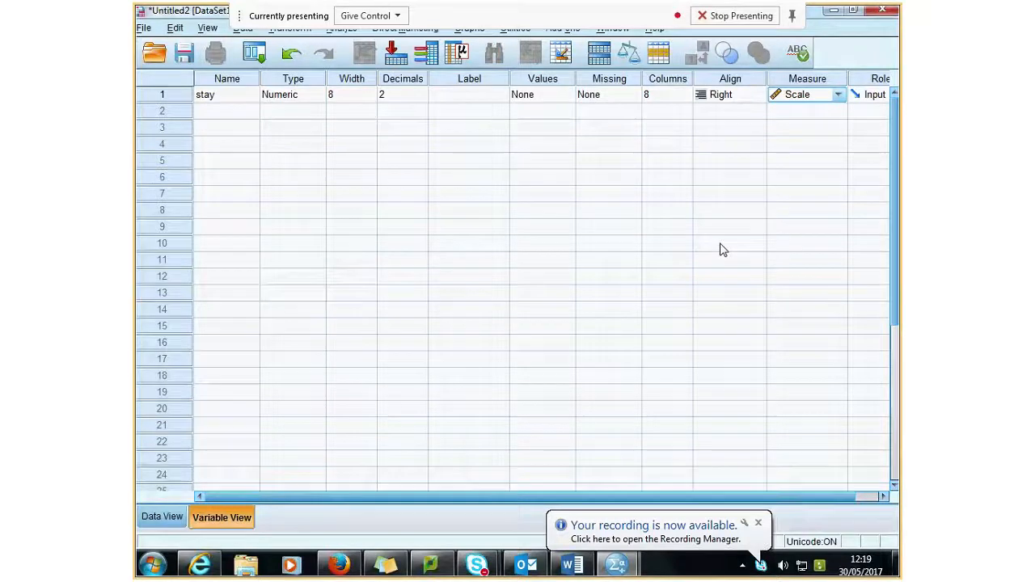
Step: Check the Consultant column of the patient data table in Word and return to the SPSS variable definitions
key(alt+Tab)
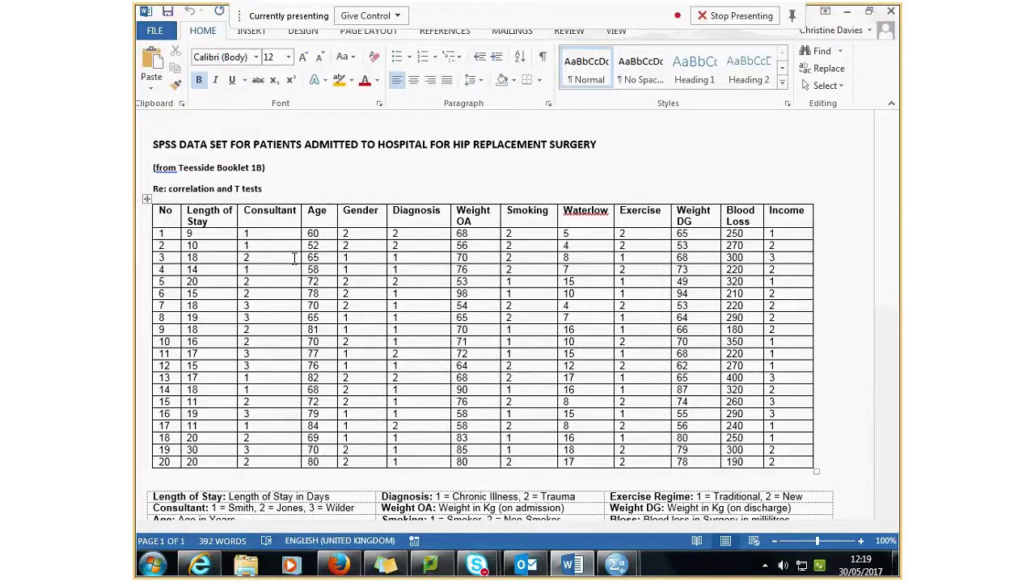
mouse_move(618, 568)
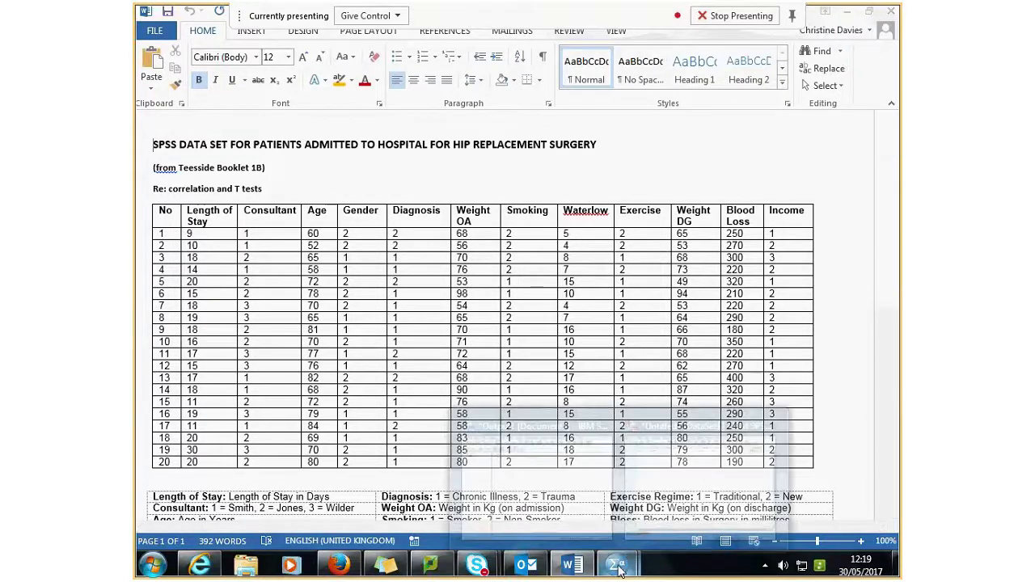
click(669, 485)
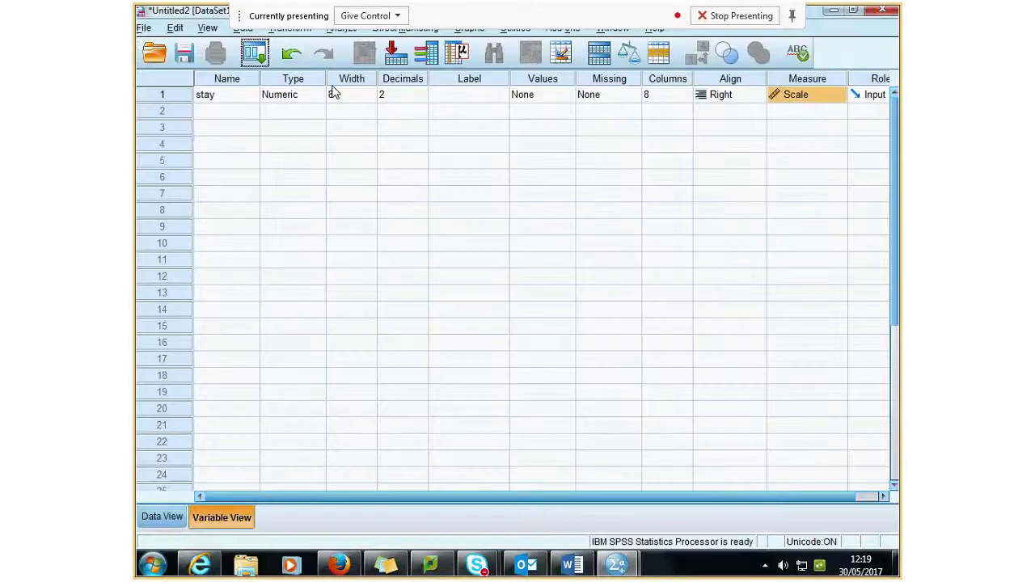
Step: Add a second variable named consultant, keep its type as Numeric and set its measurement level to Nominal
click(232, 115)
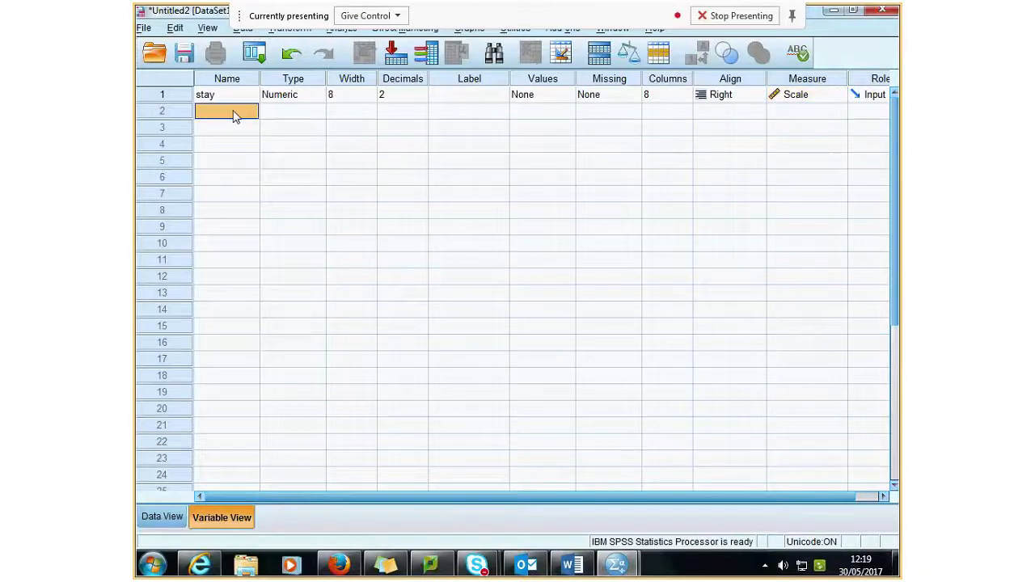
text(consultant)
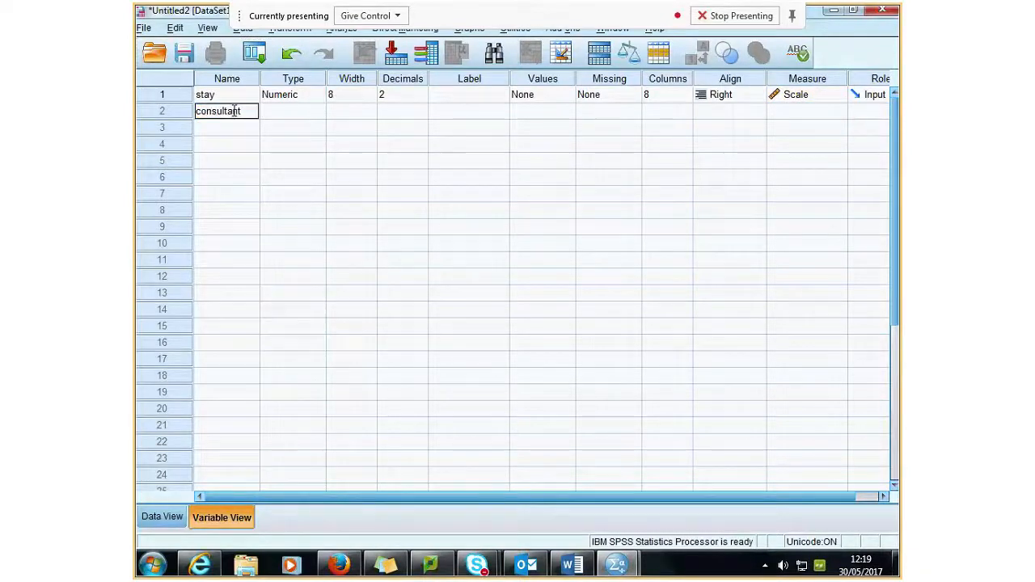
click(314, 113)
click(317, 112)
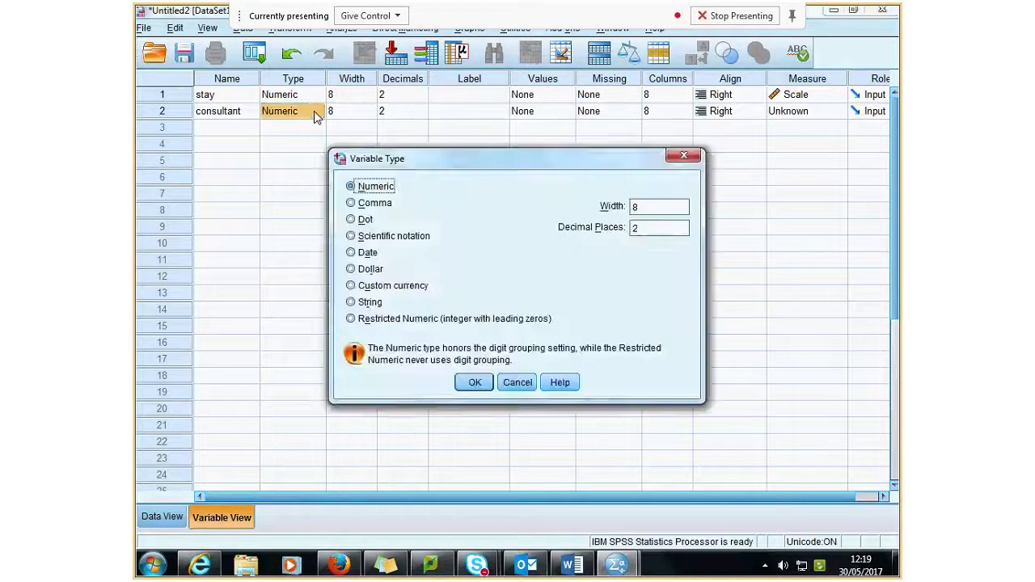
click(351, 302)
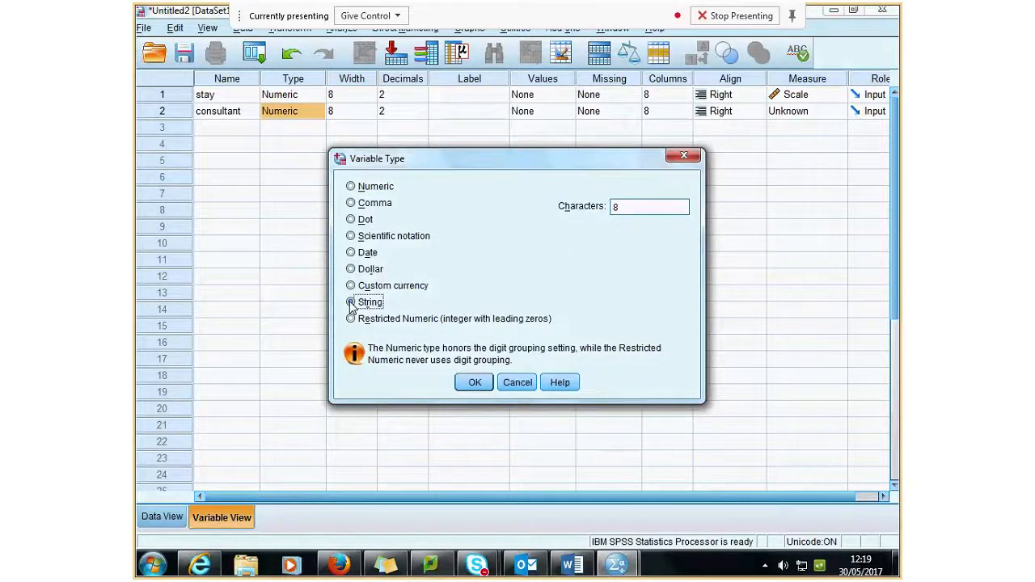
click(351, 187)
click(475, 383)
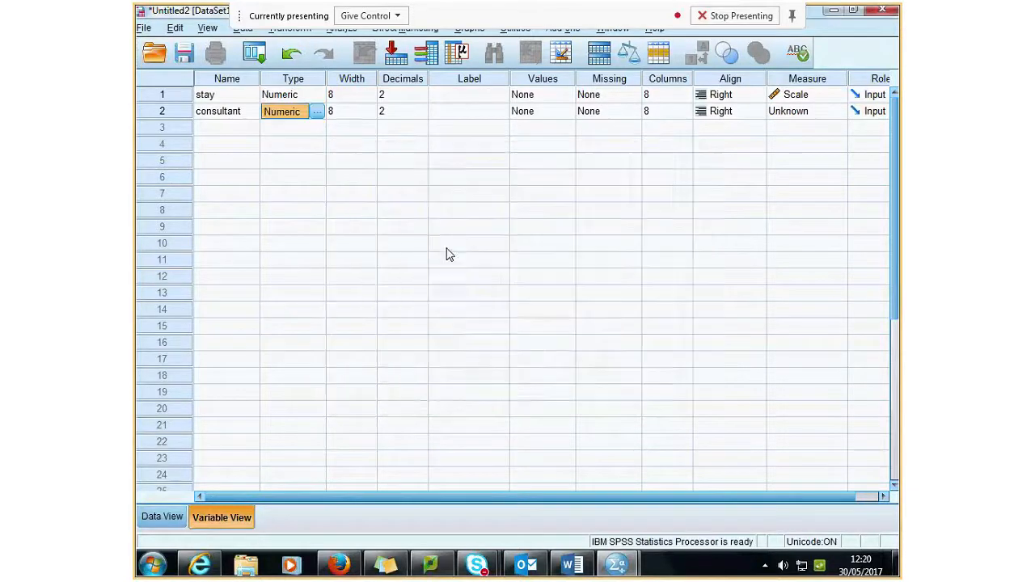
click(841, 112)
click(818, 159)
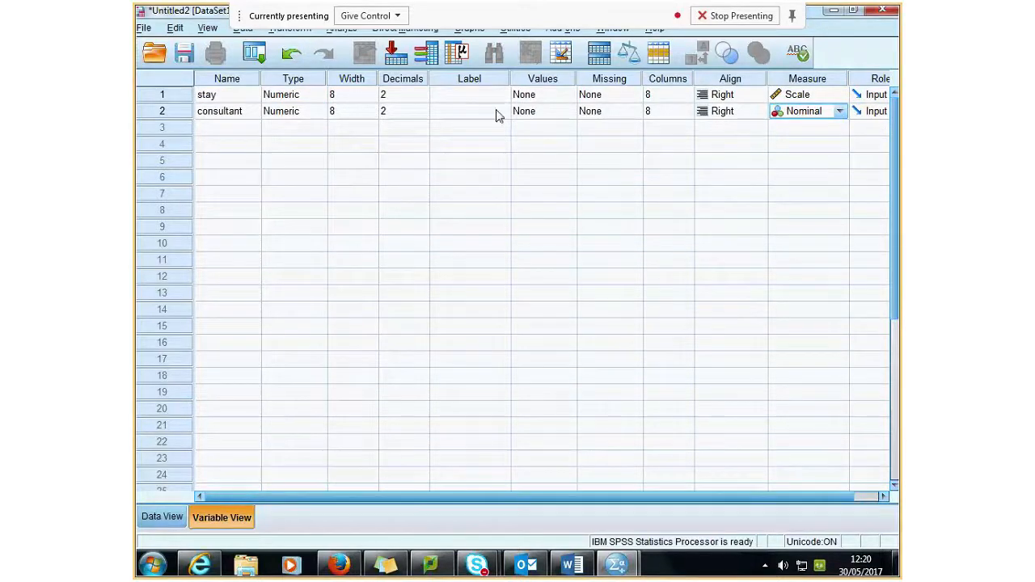
Step: Add a value label for 1 to the consultant variable, using the first consultant's surname from the coding key in Word
click(563, 114)
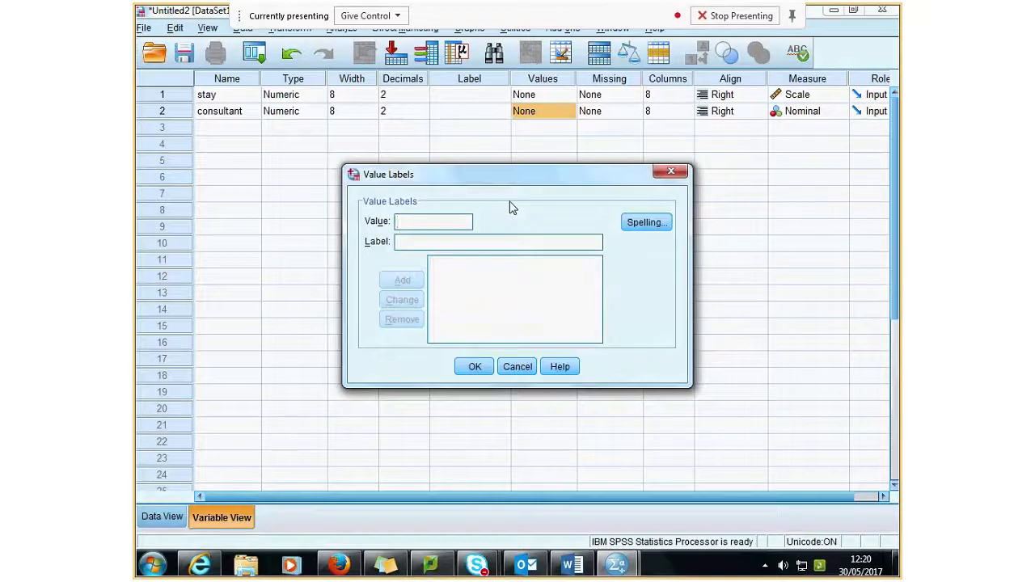
text(1)
click(568, 565)
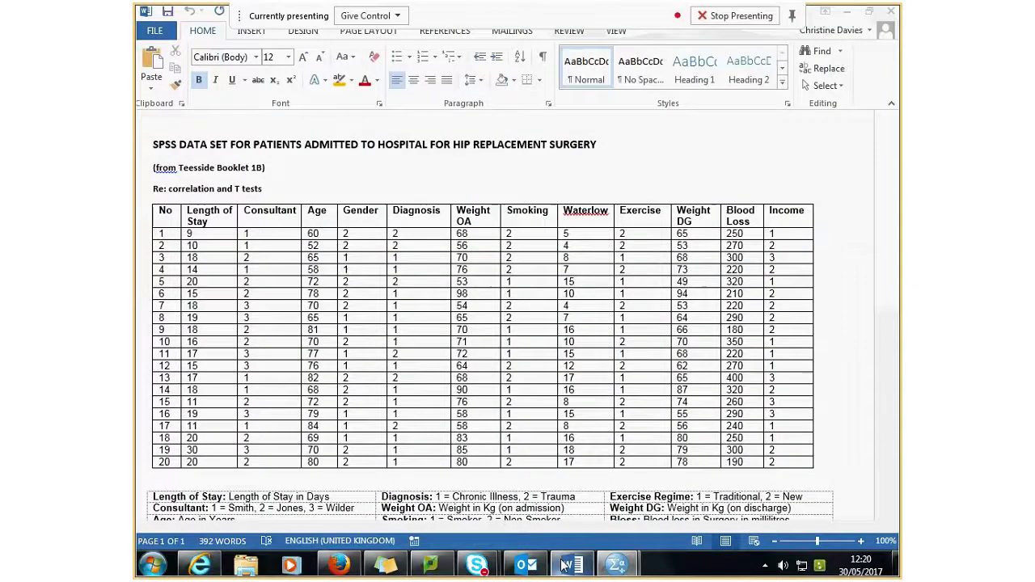
scroll(569, 428, down, 2)
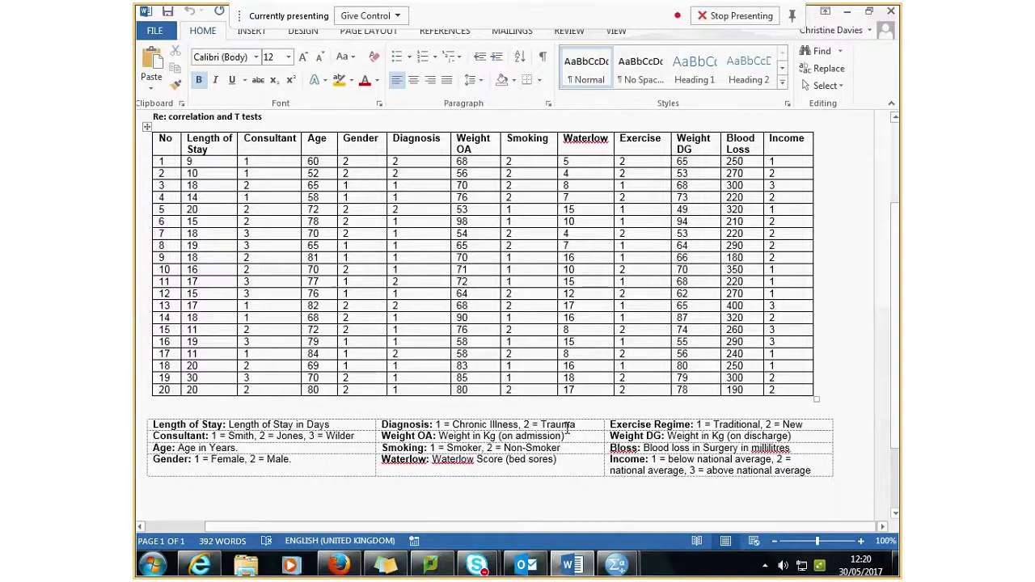
click(846, 12)
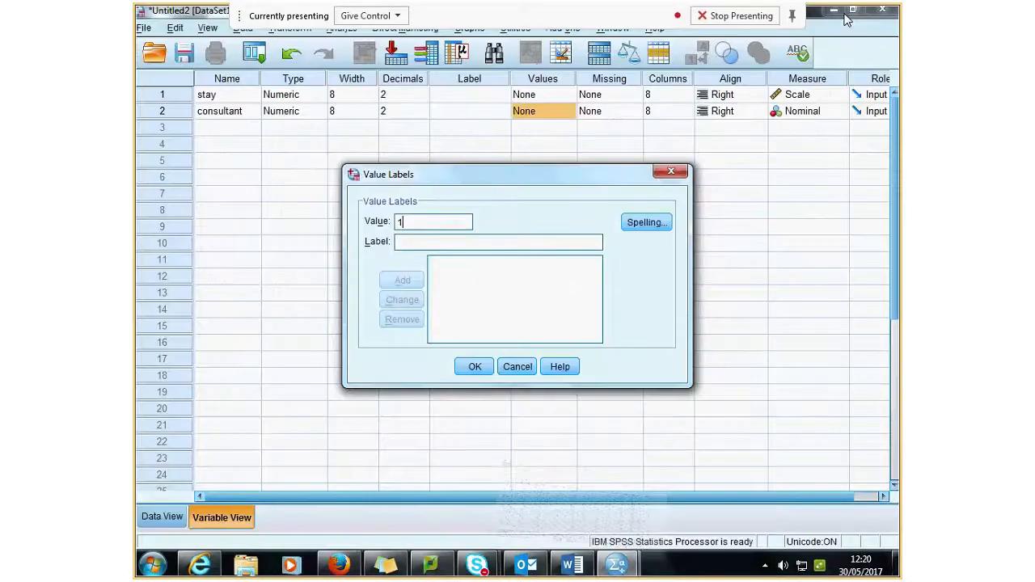
click(434, 242)
text(smith)
click(401, 280)
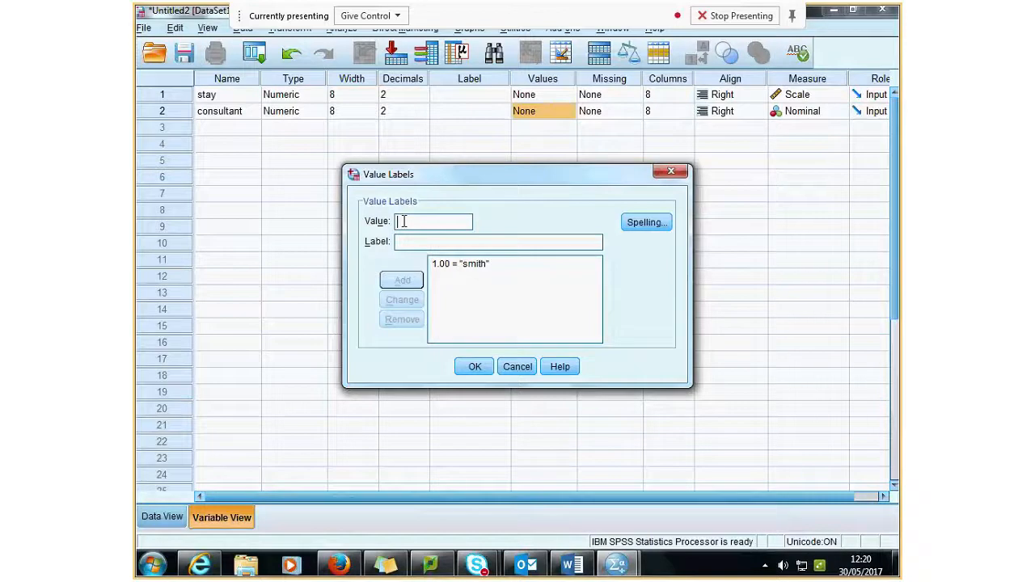
Step: Label values 2 and 3 of the consultant variable with the second and third consultants' surnames and apply the value labels
text(2)
click(419, 242)
text(jones)
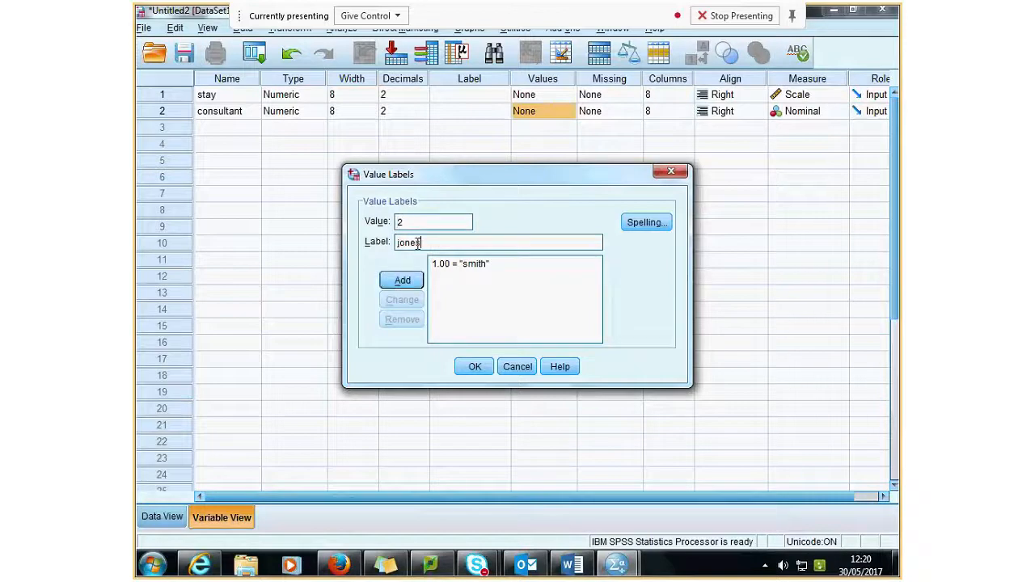
click(411, 281)
text(3)
click(411, 241)
text(wilder)
key(Return)
click(475, 366)
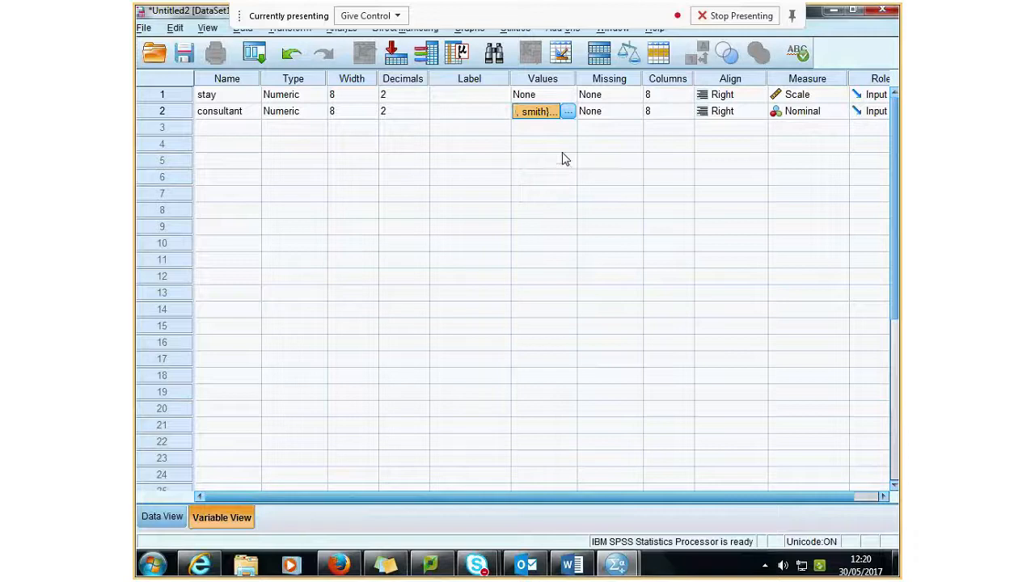
Step: Check the Length of Stay column in Word and enter 9, 10 and 18 as the first three stay values in the SPSS data grid
click(164, 518)
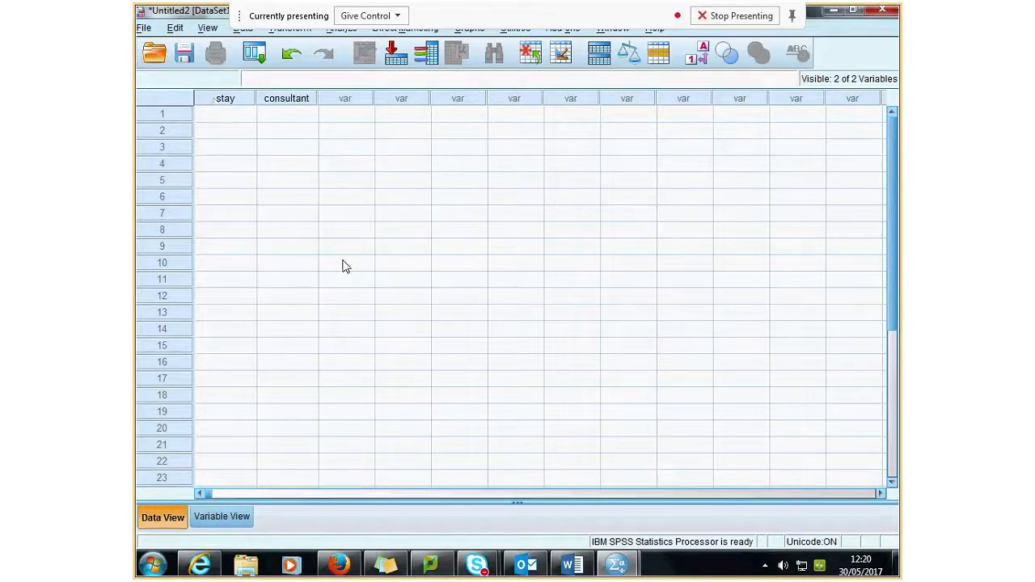
click(571, 566)
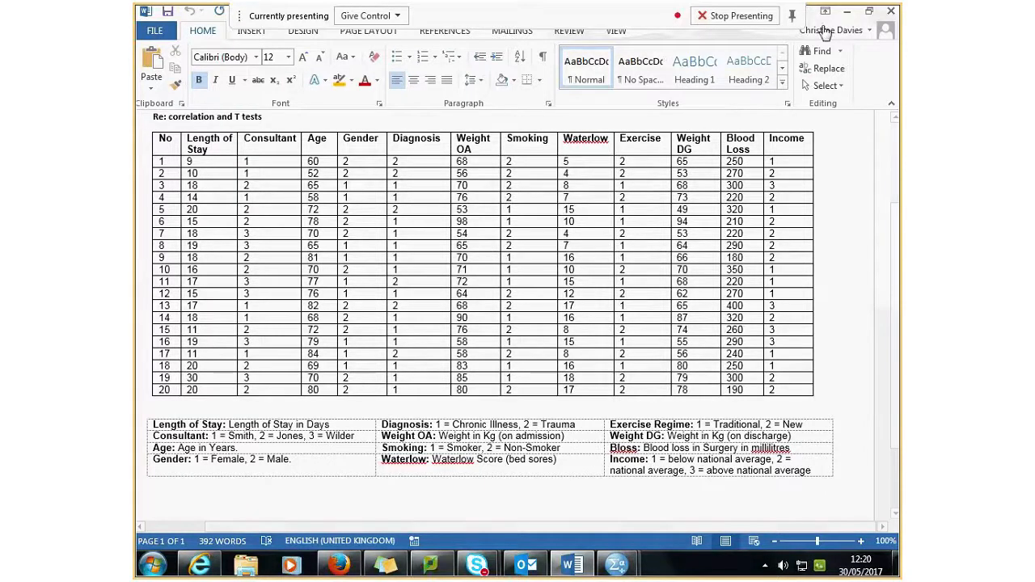
click(848, 12)
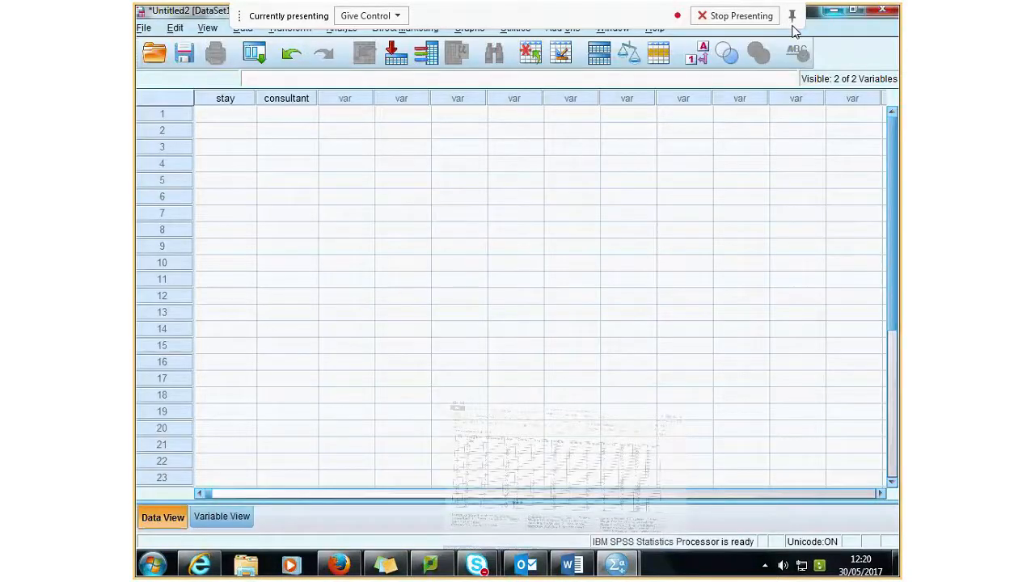
click(234, 116)
text(9)
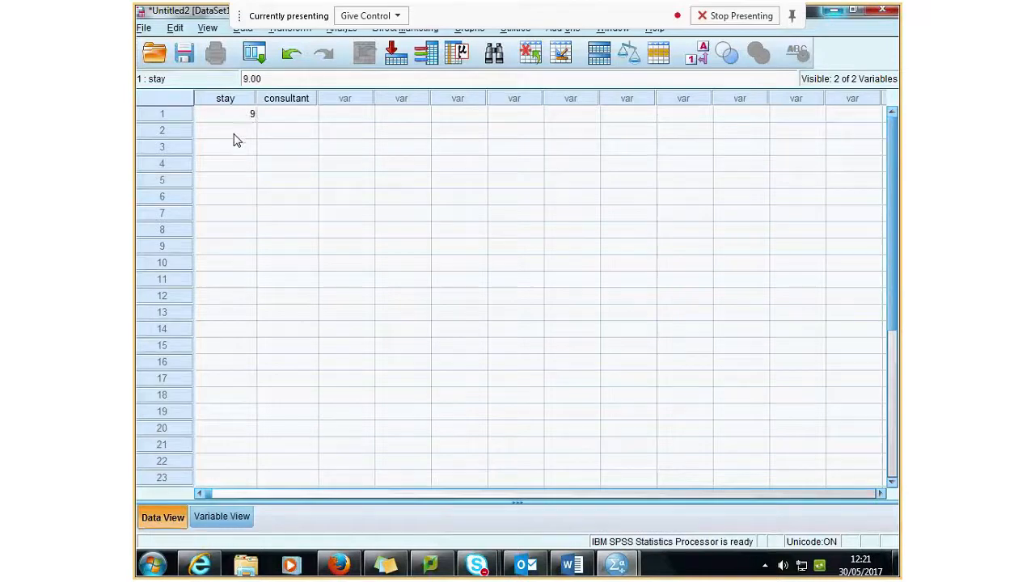
click(233, 132)
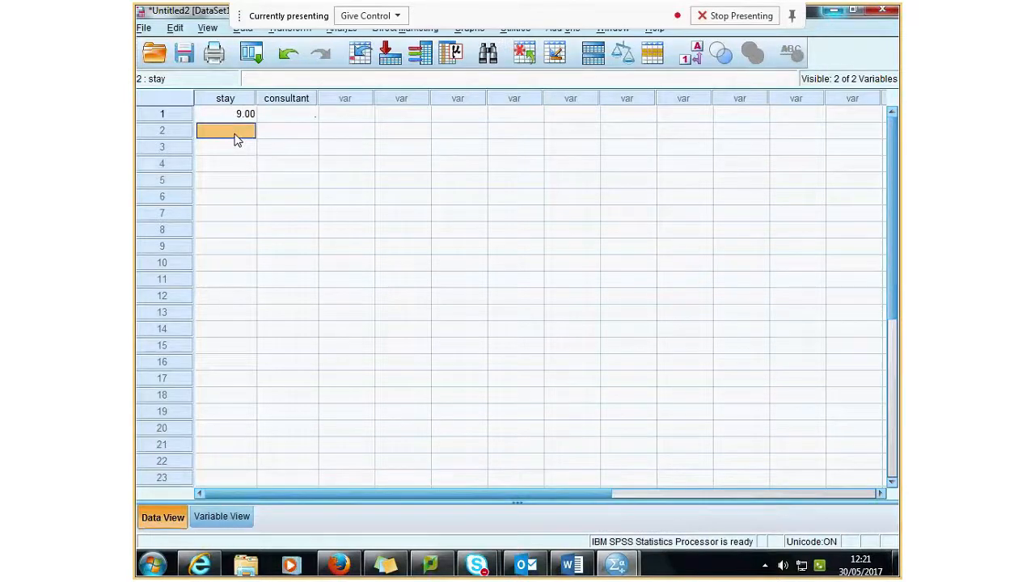
text(10)
click(243, 152)
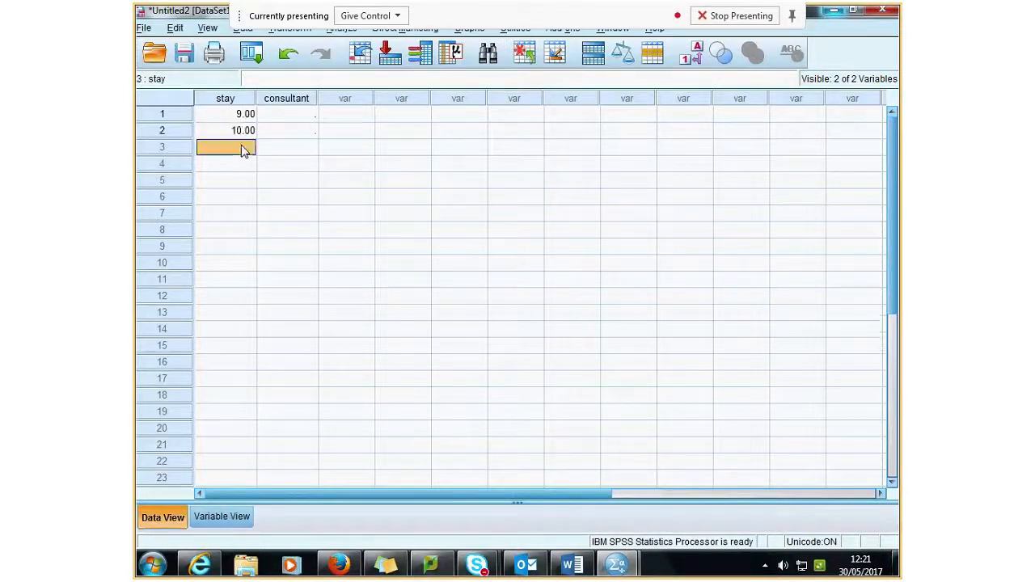
text(18)
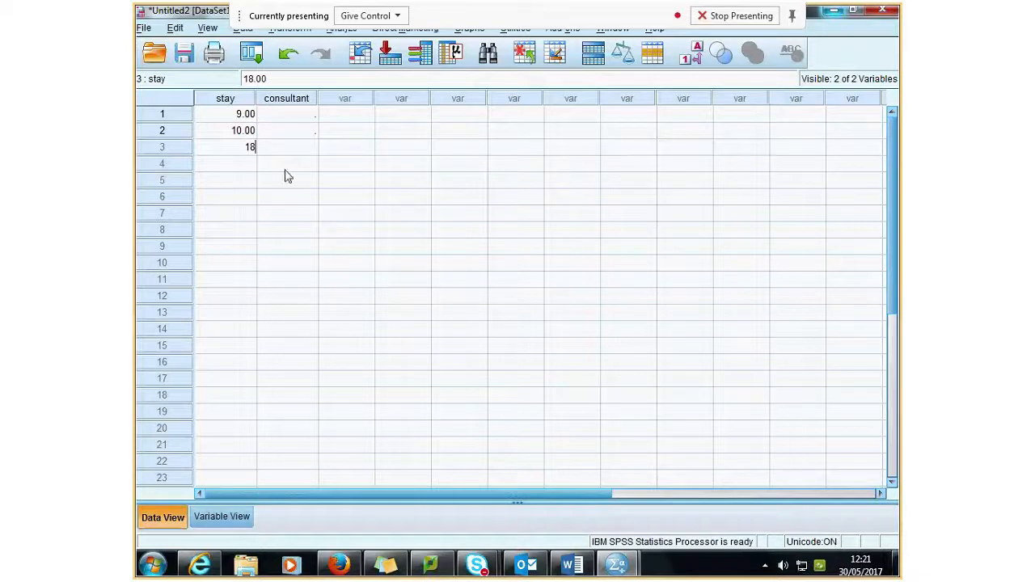
click(285, 168)
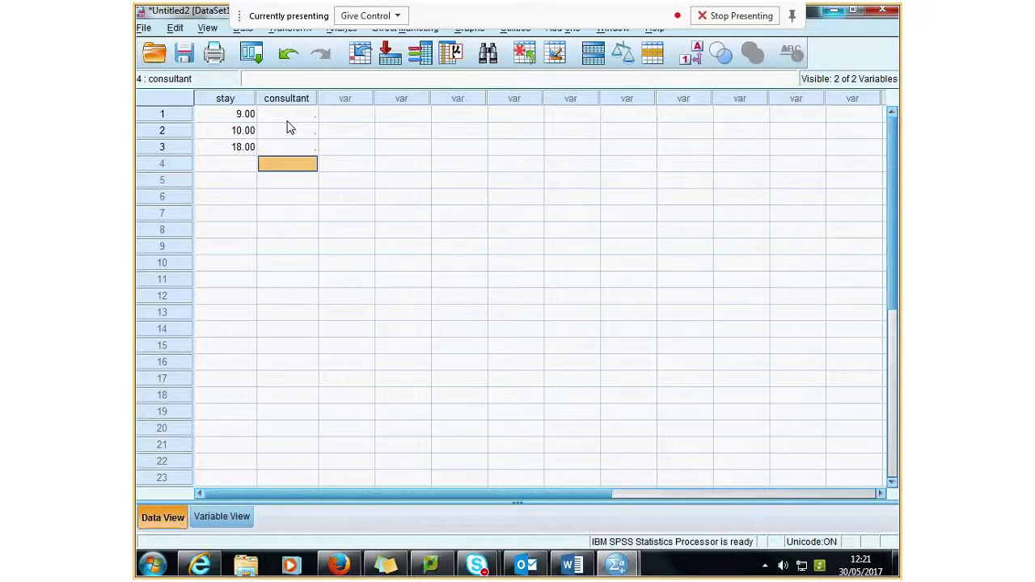
Step: Check the Consultant column in Word and enter 1, 1 and 2 as the first three consultant values in SPSS
key(alt+Tab)
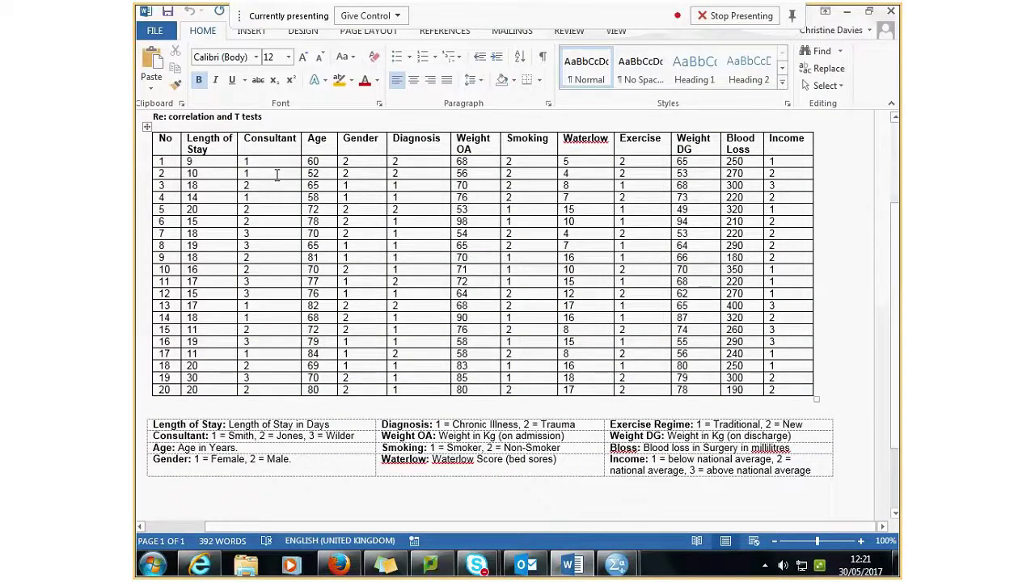
click(847, 12)
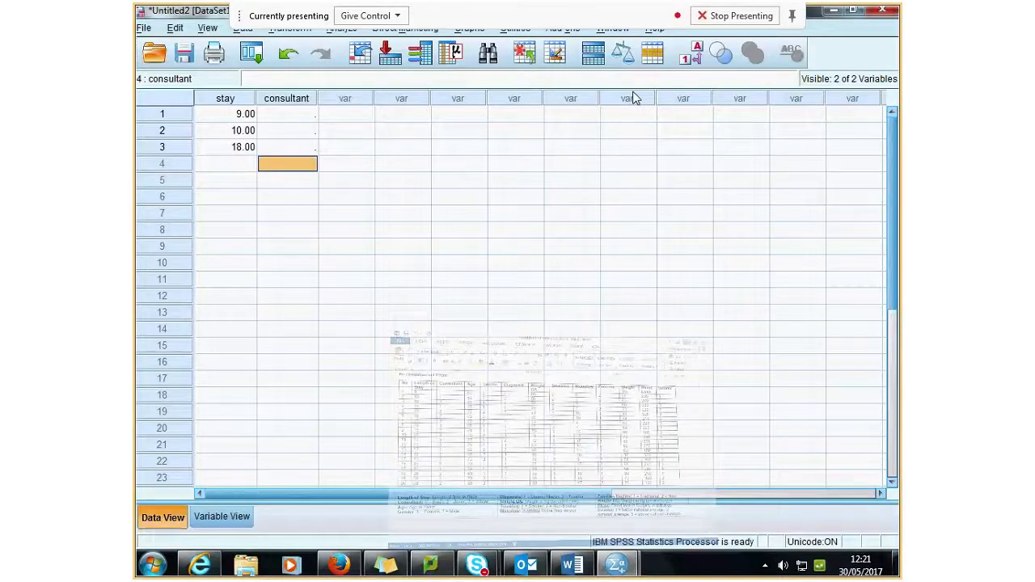
click(303, 114)
text(1)
key(Return)
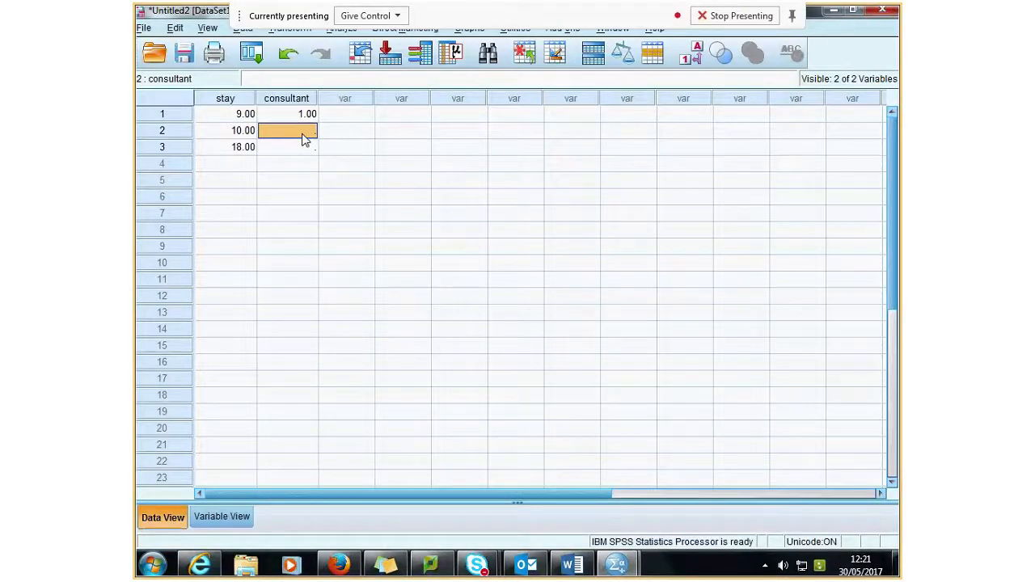
text(1)
key(Return)
text(2)
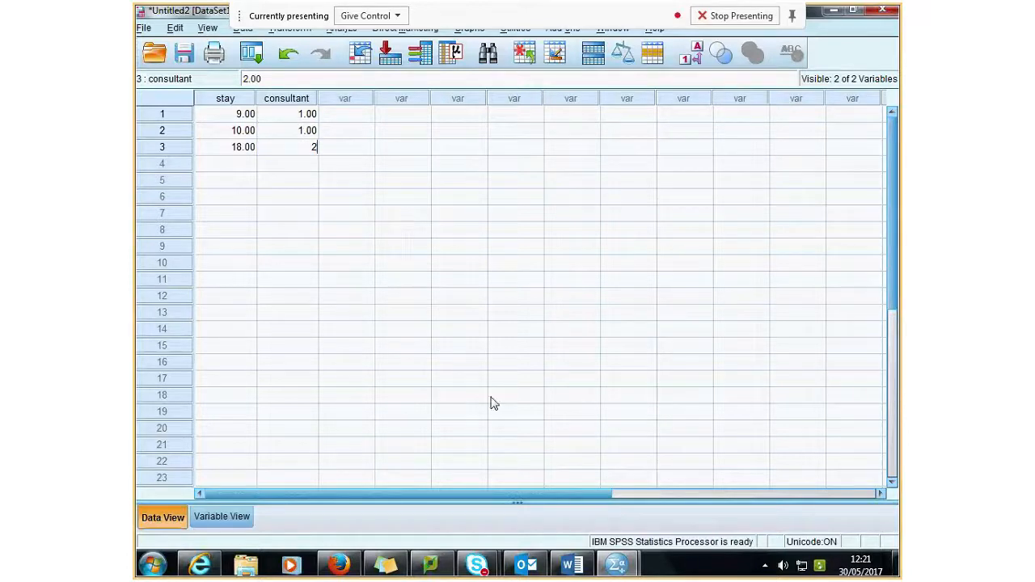
Step: Copy the Length of Stay values of patients 4 to 20 from the Word table and return to SPSS
click(576, 573)
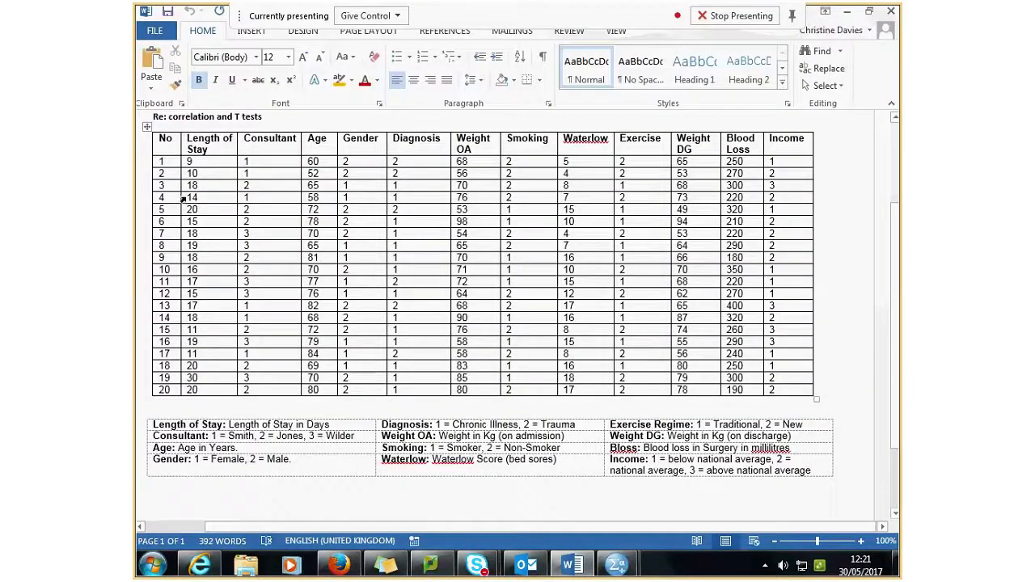
drag(183, 197, 197, 391)
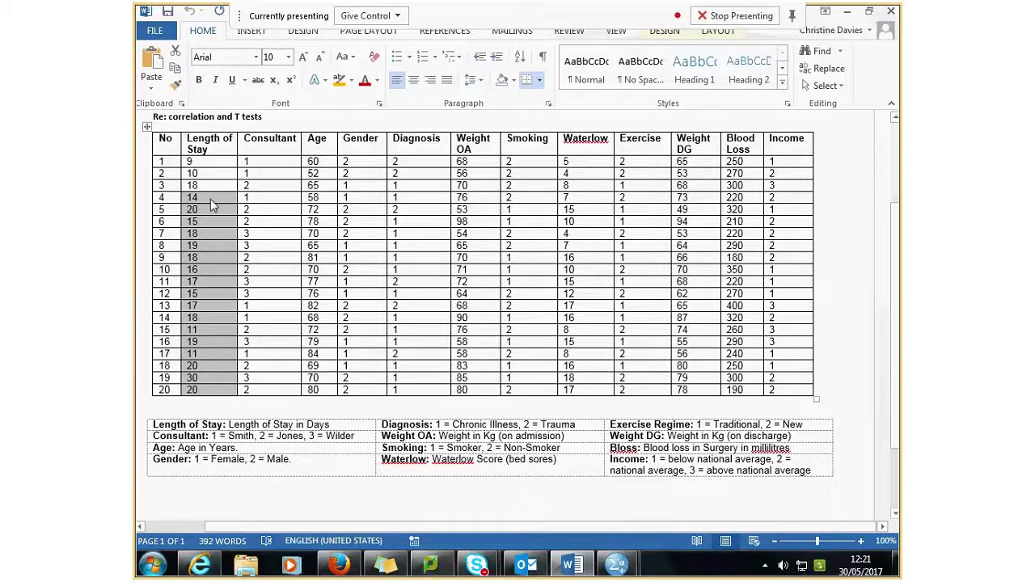
right_click(210, 199)
click(230, 229)
click(847, 13)
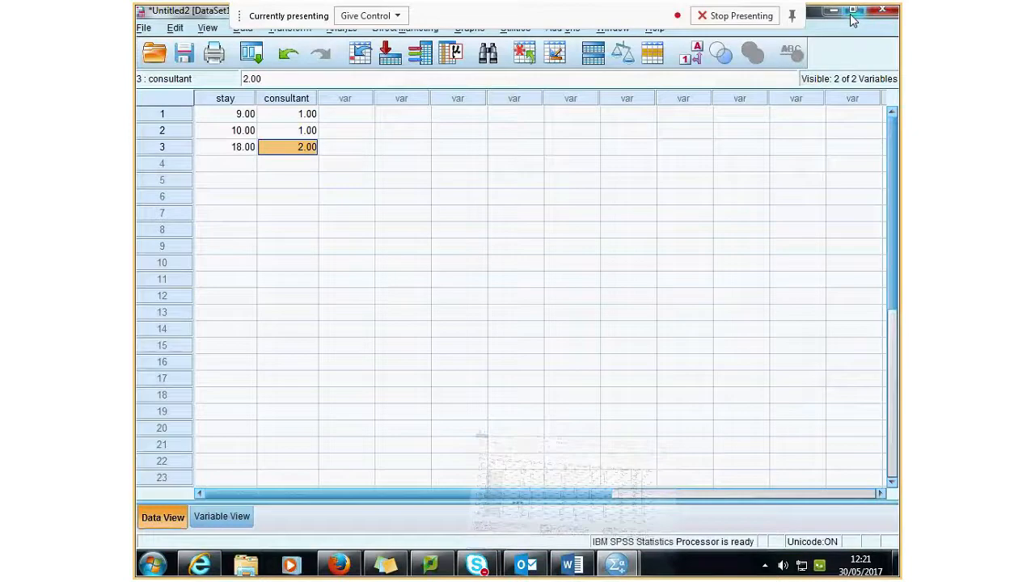
Step: Paste the copied values into rows 4 to 20 of the stay variable
click(208, 164)
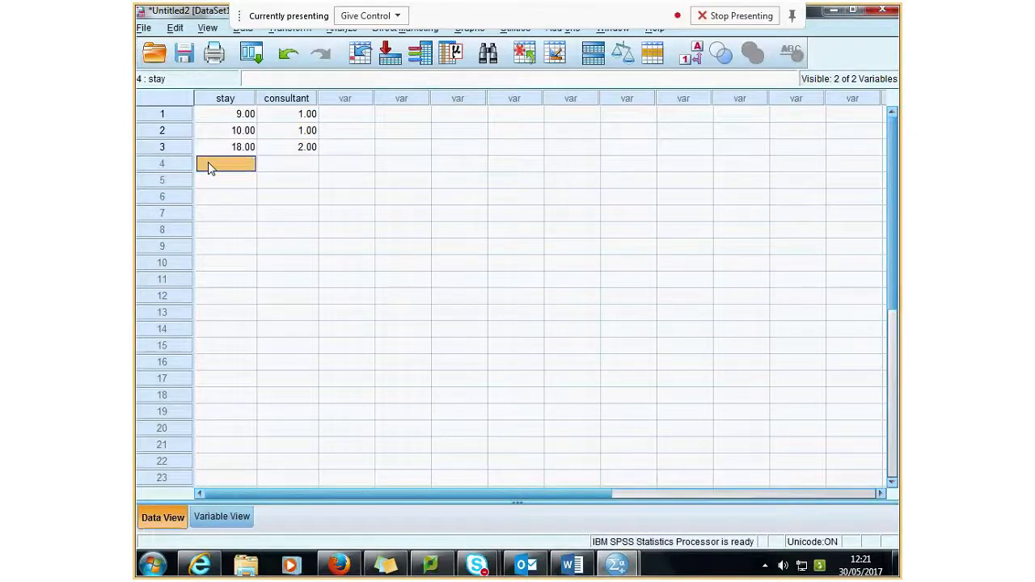
drag(208, 164, 220, 422)
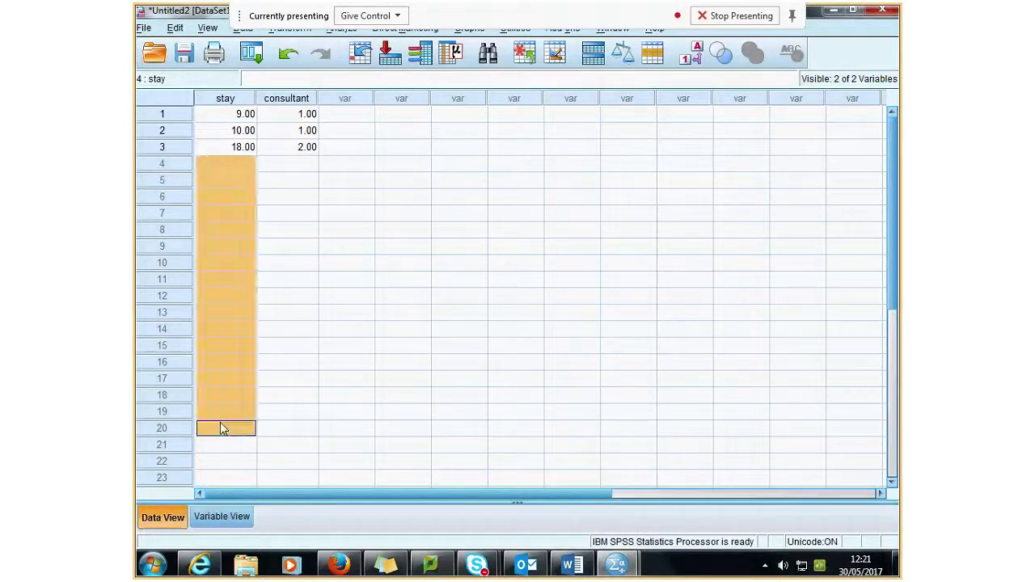
right_click(216, 233)
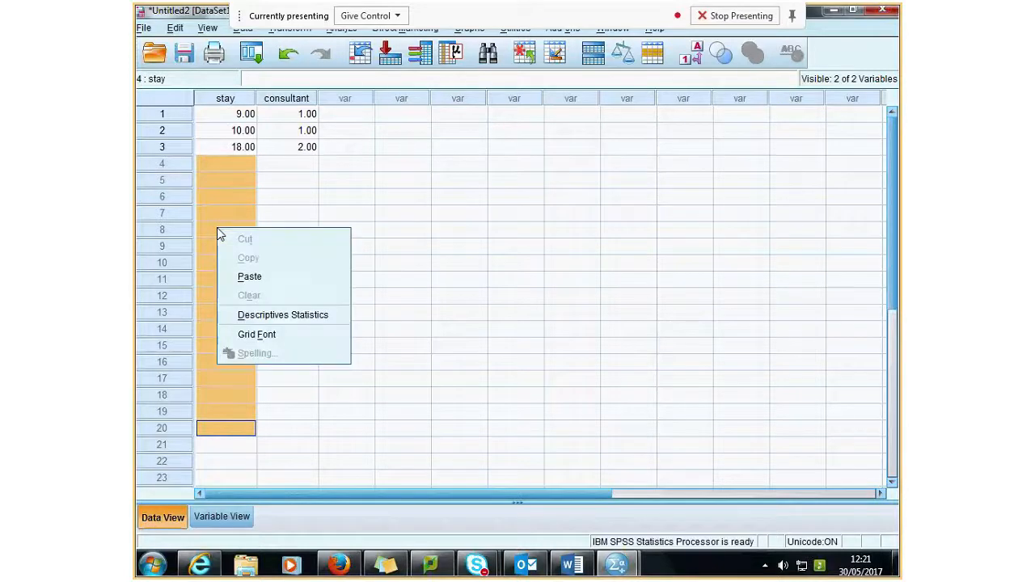
click(250, 277)
click(450, 313)
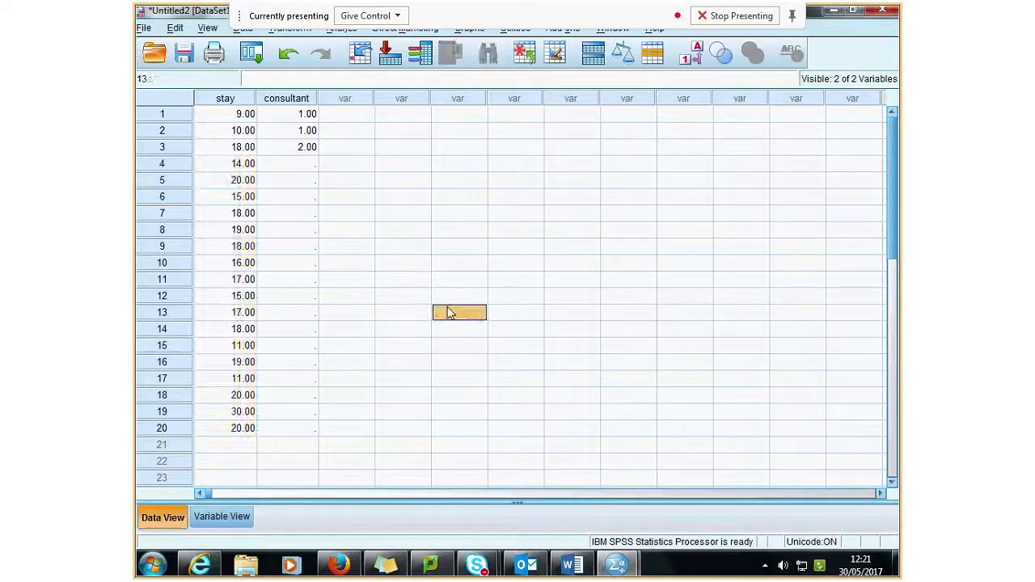
Step: Copy the Consultant values of patients 4 to 20 from the Word table into rows 4 to 20 of the consultant variable in SPSS
click(570, 566)
drag(242, 197, 259, 390)
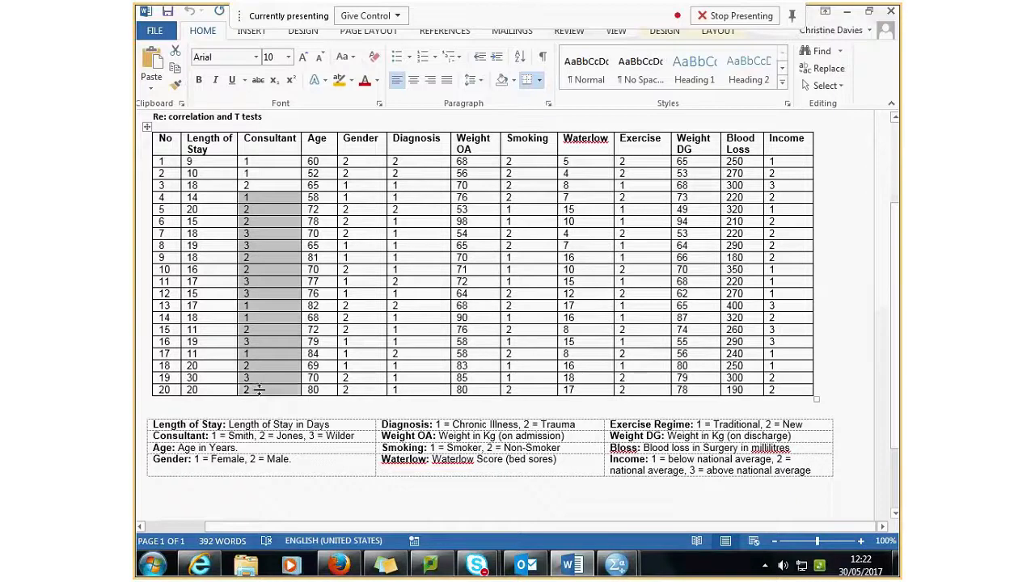
right_click(265, 197)
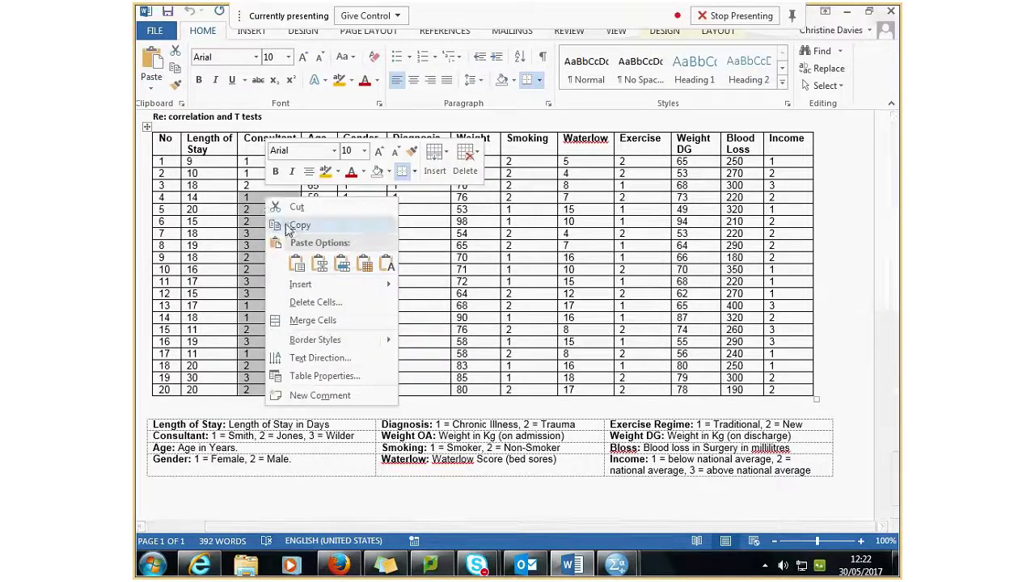
click(290, 227)
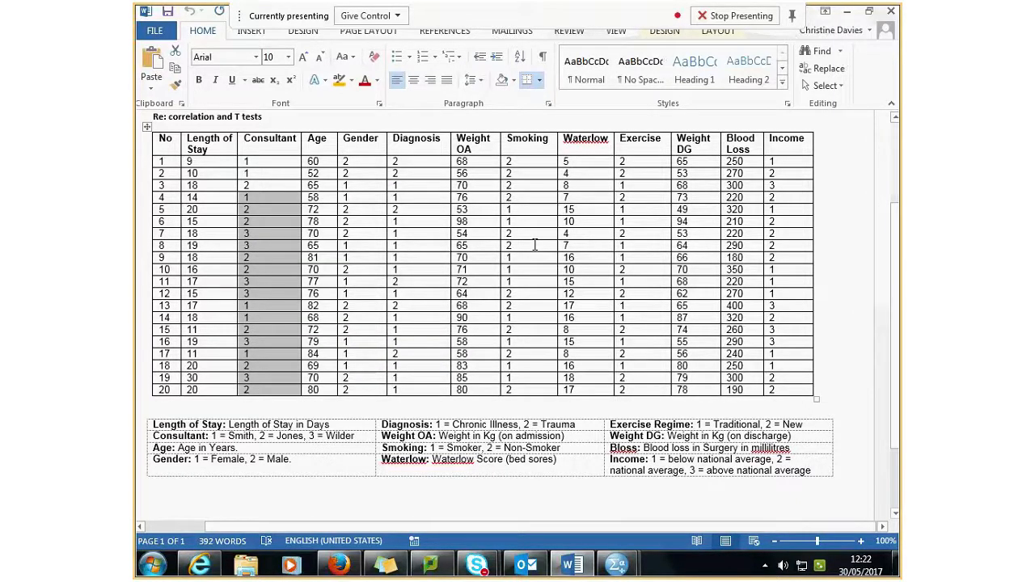
click(849, 16)
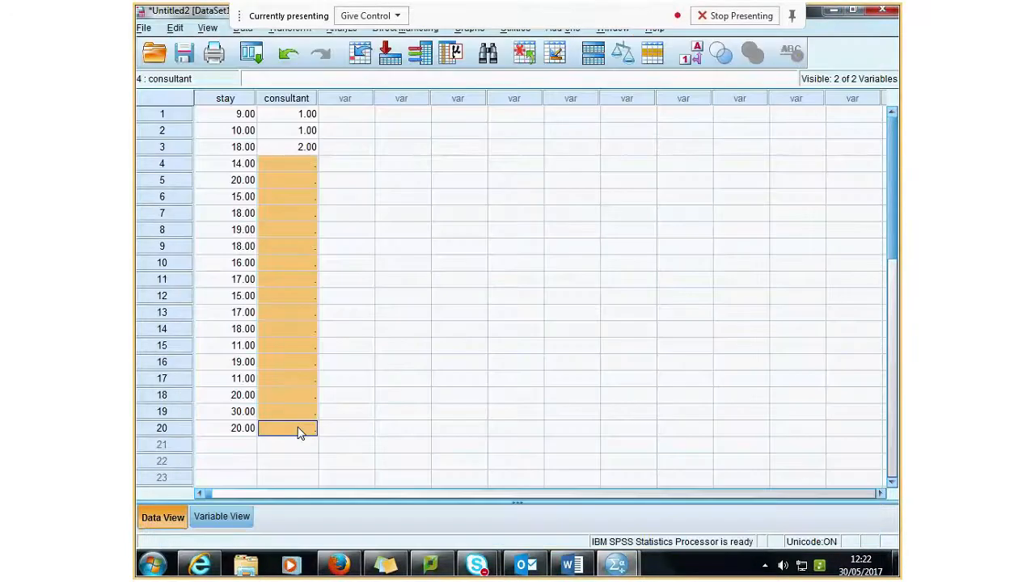
key(ctrl+v)
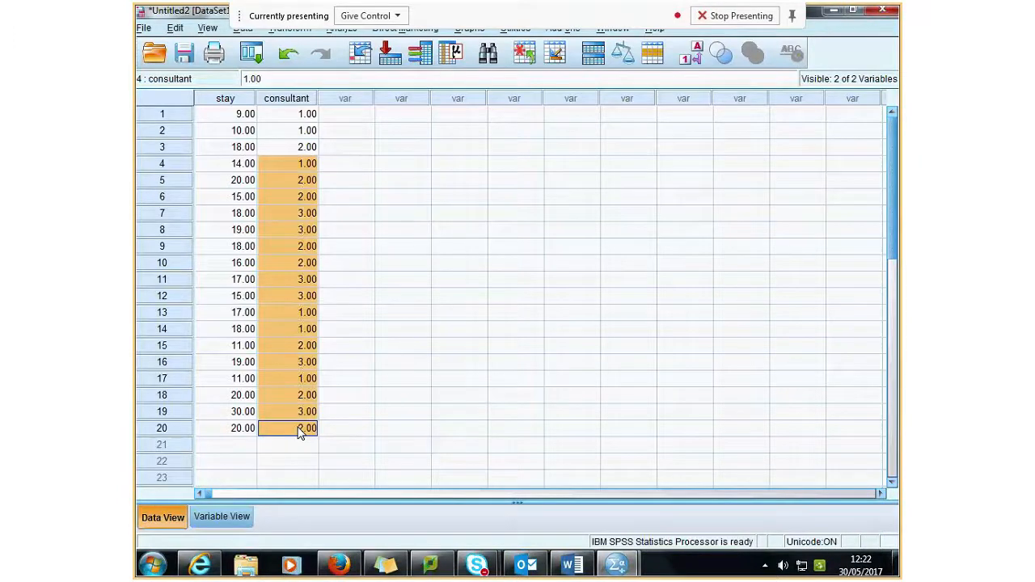
Step: Review the patient table in Word, return to SPSS and add a third variable named weight, keeping its measurement level as Scale
click(571, 567)
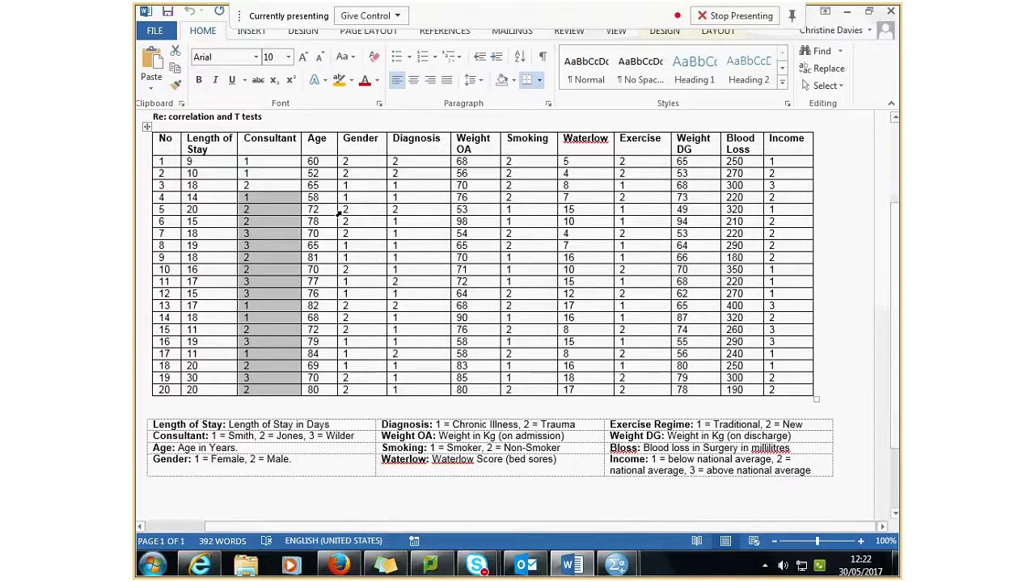
click(364, 162)
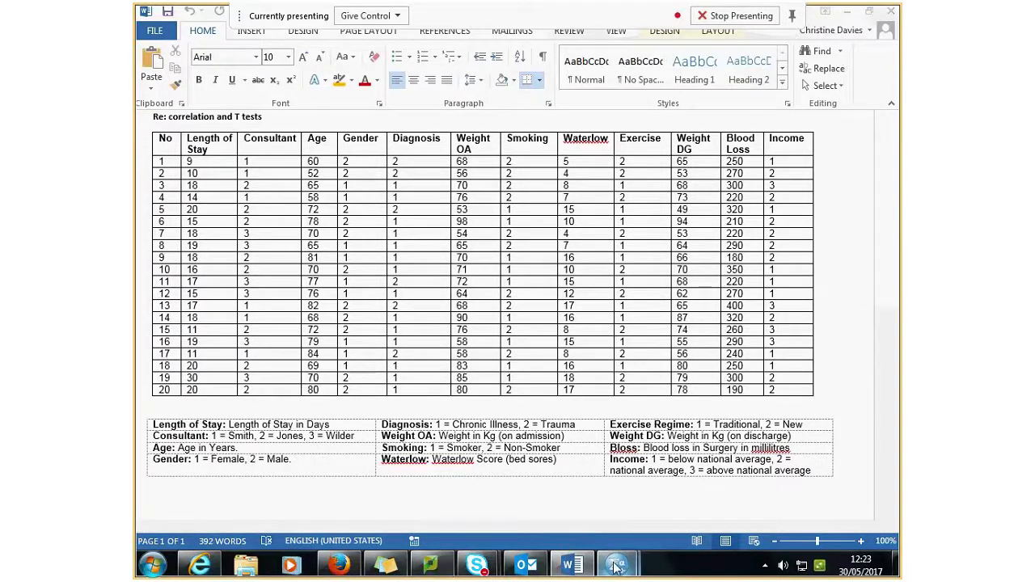
mouse_move(617, 566)
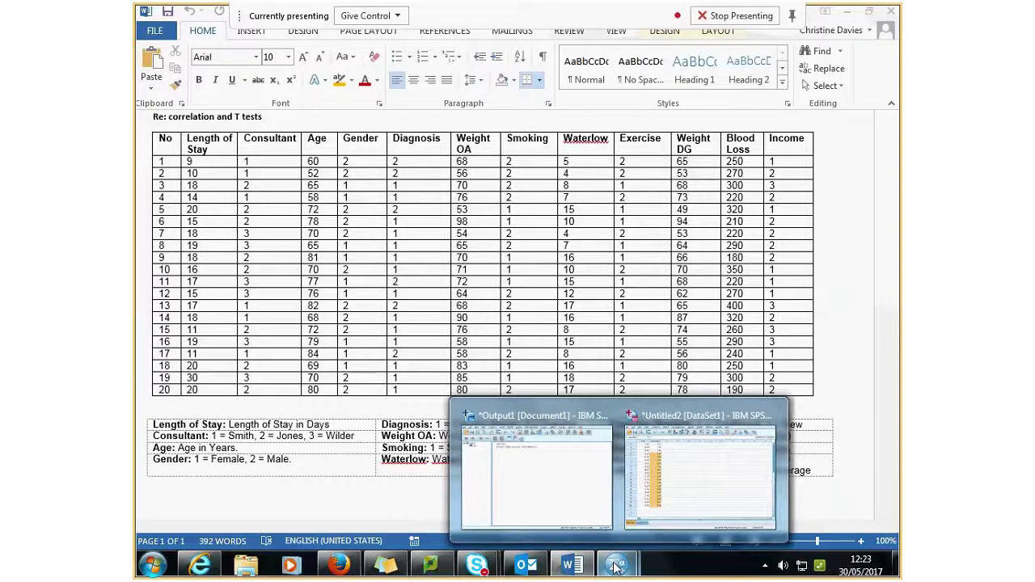
click(617, 567)
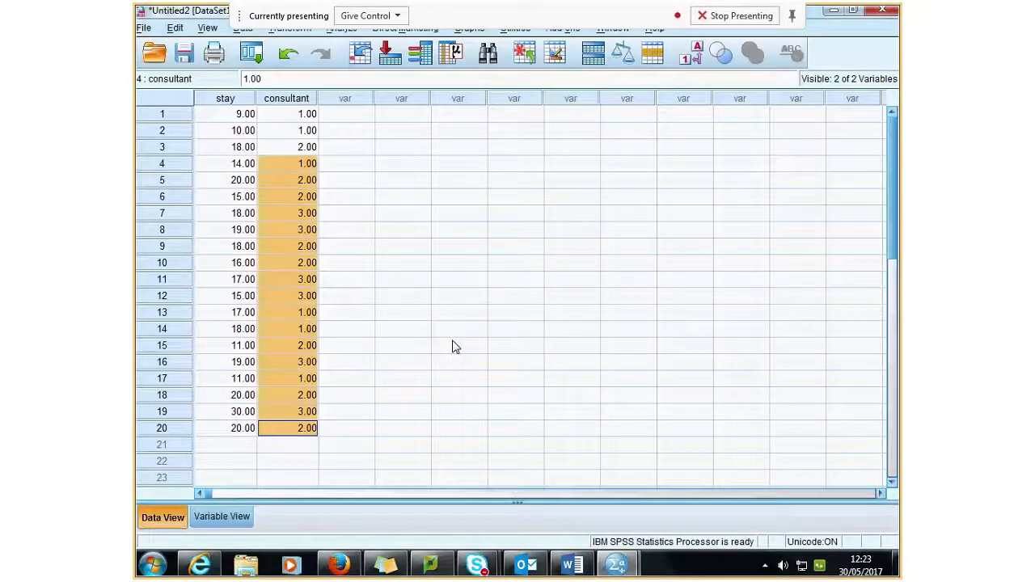
key(ctrl+t)
click(231, 135)
text(weight)
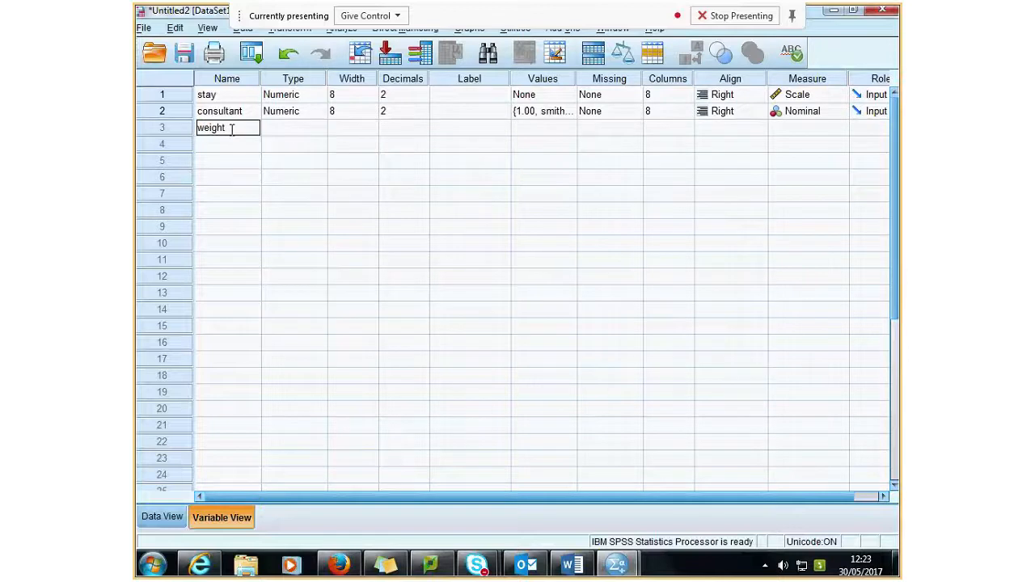
click(837, 129)
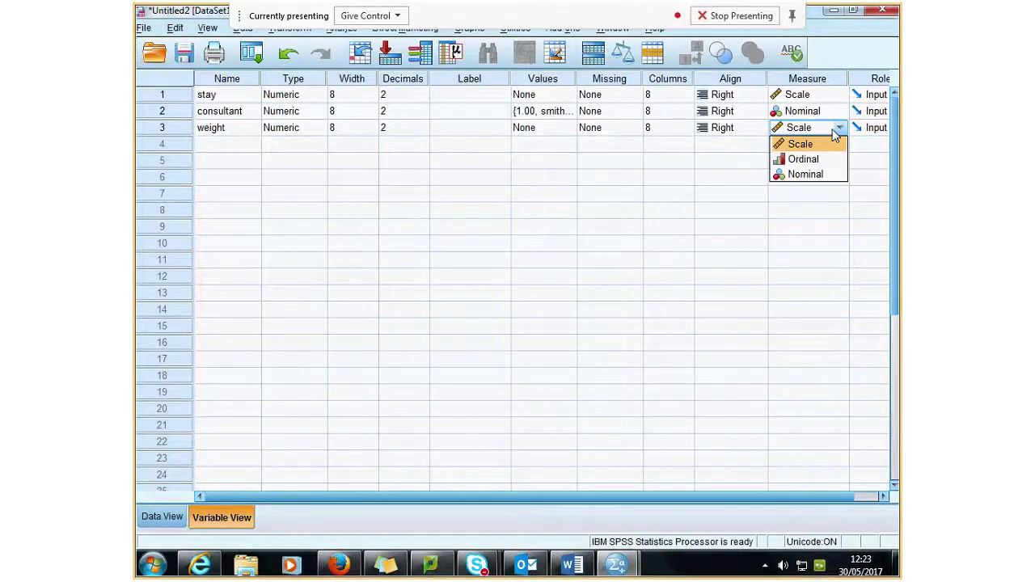
click(834, 129)
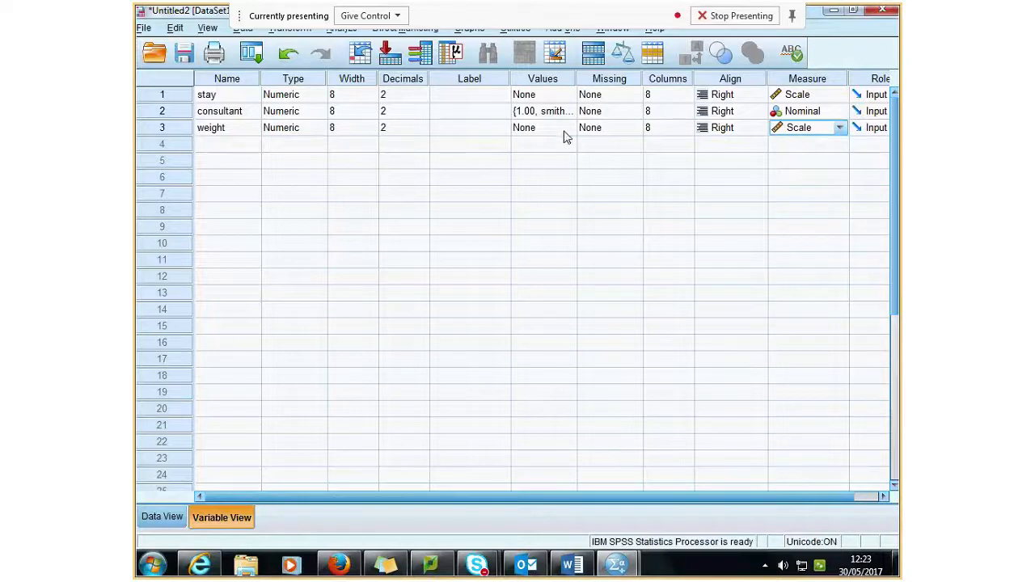
Step: Copy the Weight OA values of patients 1 to 20 from the Word table and return to the SPSS data
click(163, 522)
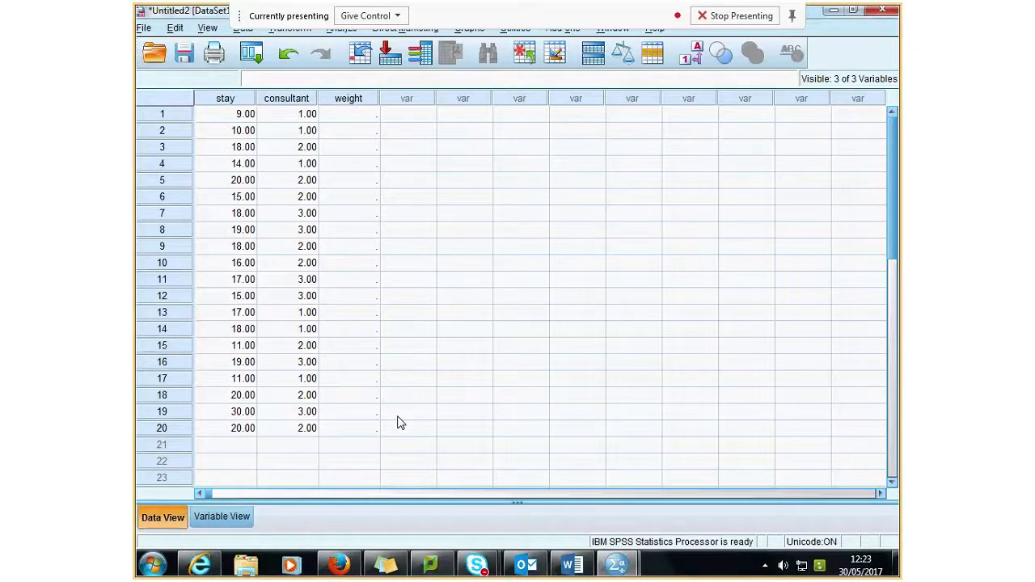
key(alt+Tab)
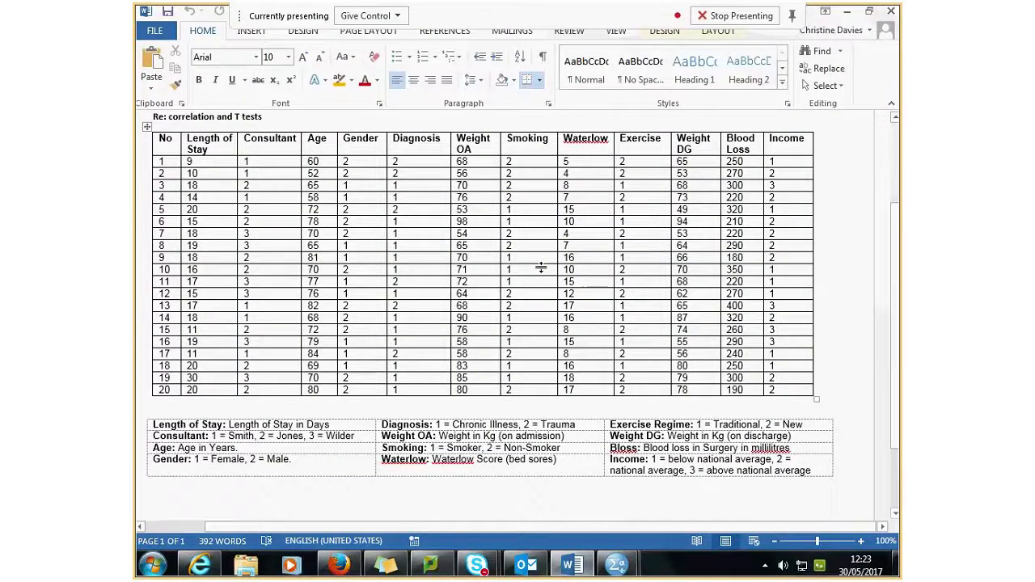
drag(458, 164, 467, 391)
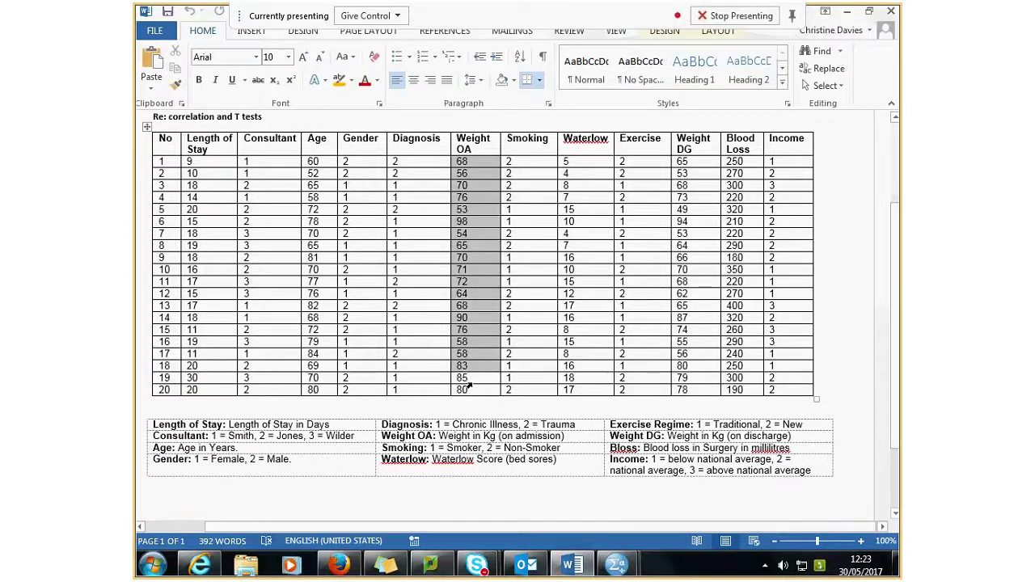
right_click(476, 176)
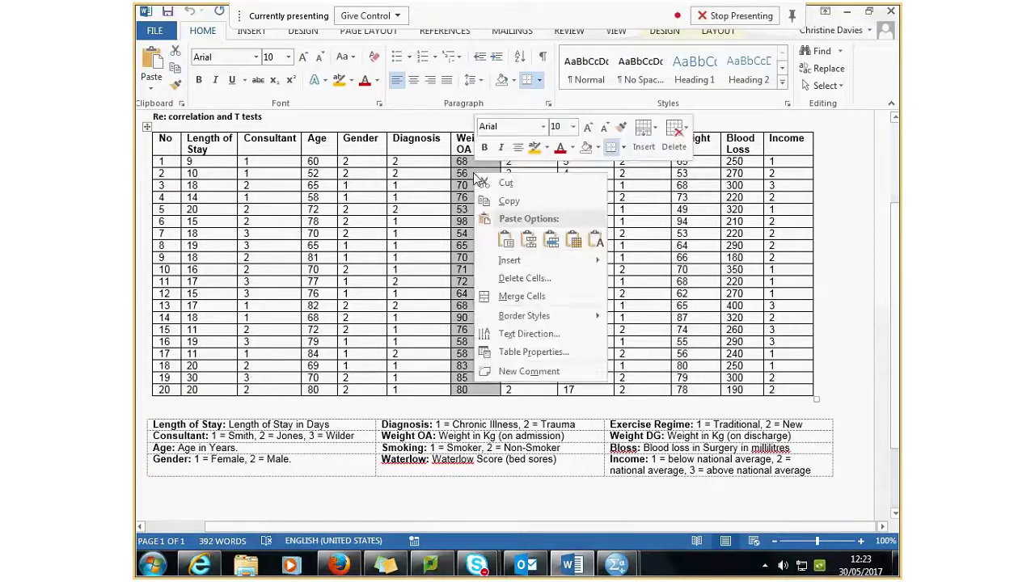
click(509, 200)
click(845, 12)
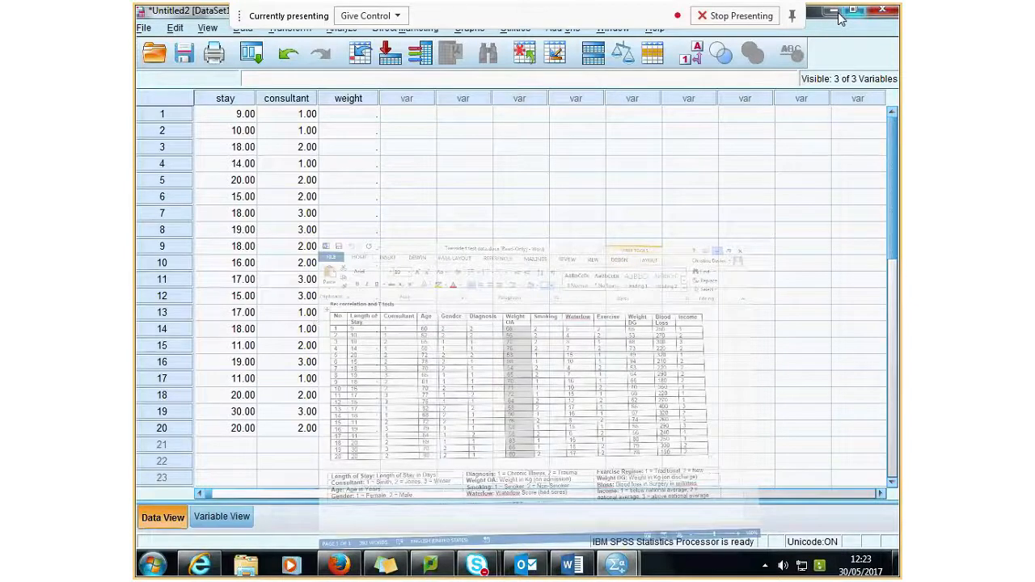
Step: Paste the copied values into rows 1 to 20 of the weight variable
drag(349, 114, 367, 428)
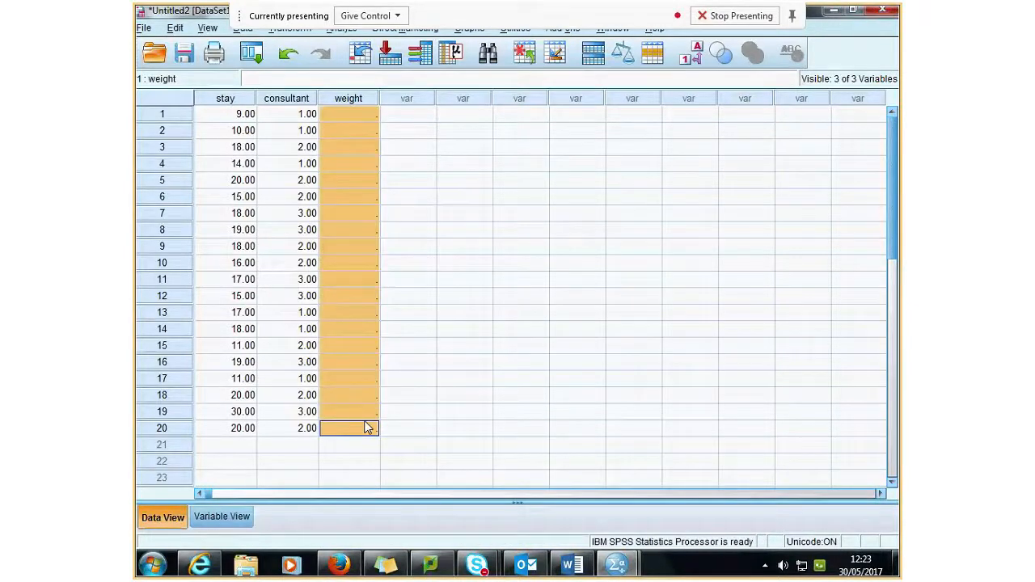
right_click(341, 201)
click(368, 250)
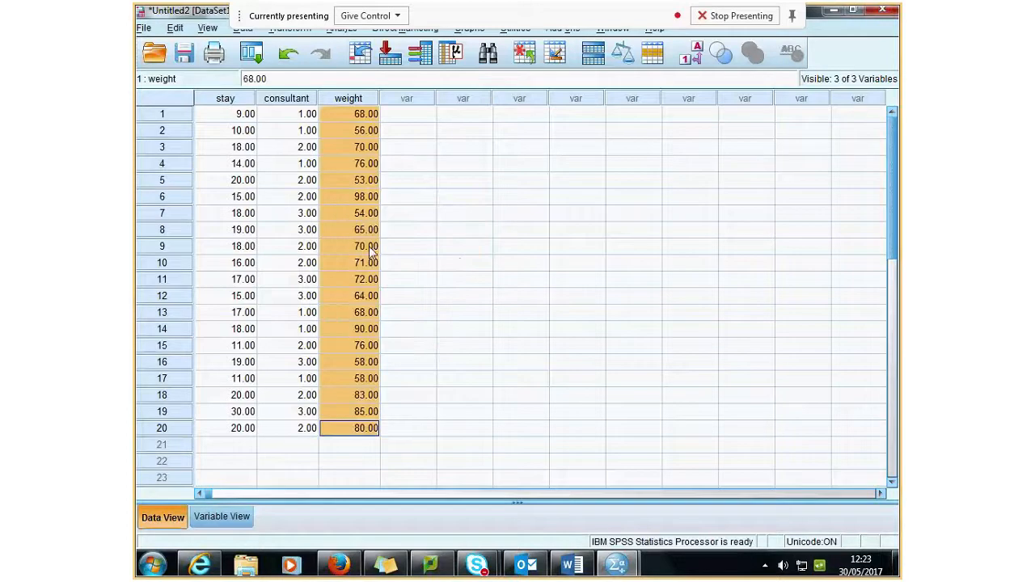
click(424, 267)
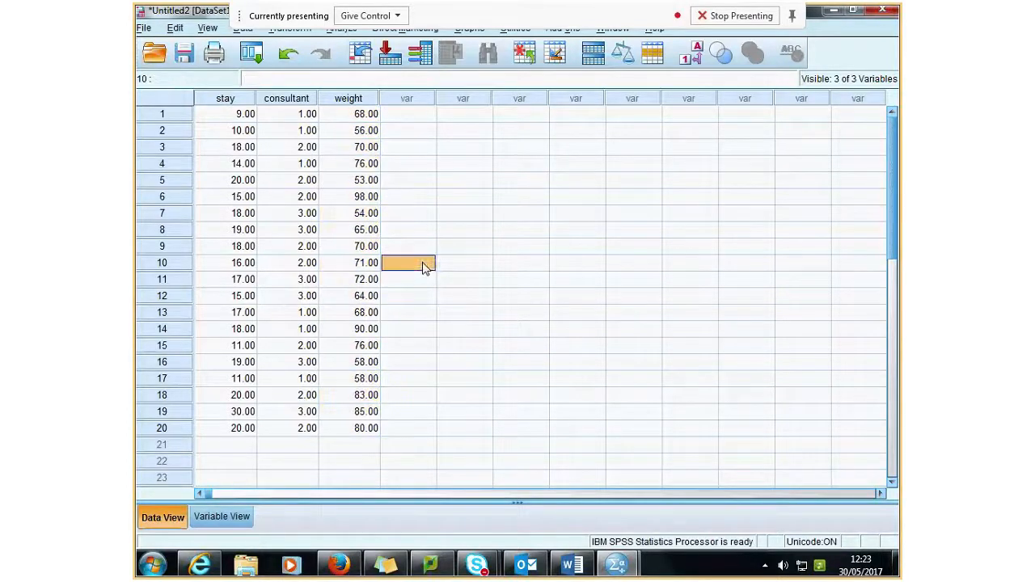
Step: Check the patient table's coding key in Word, return to SPSS and add a fourth variable named income with Nominal measurement level
click(232, 516)
click(571, 567)
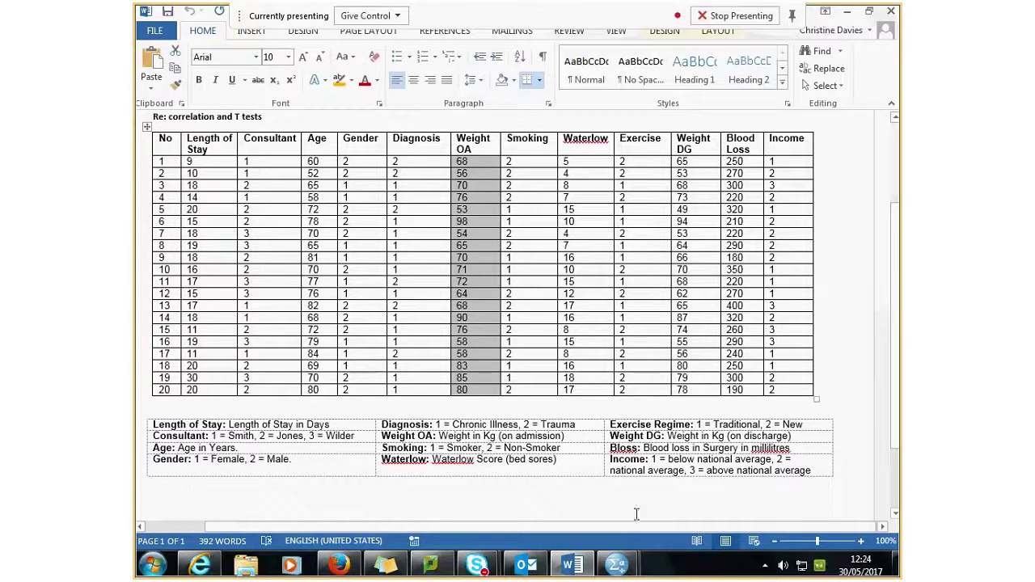
mouse_move(608, 567)
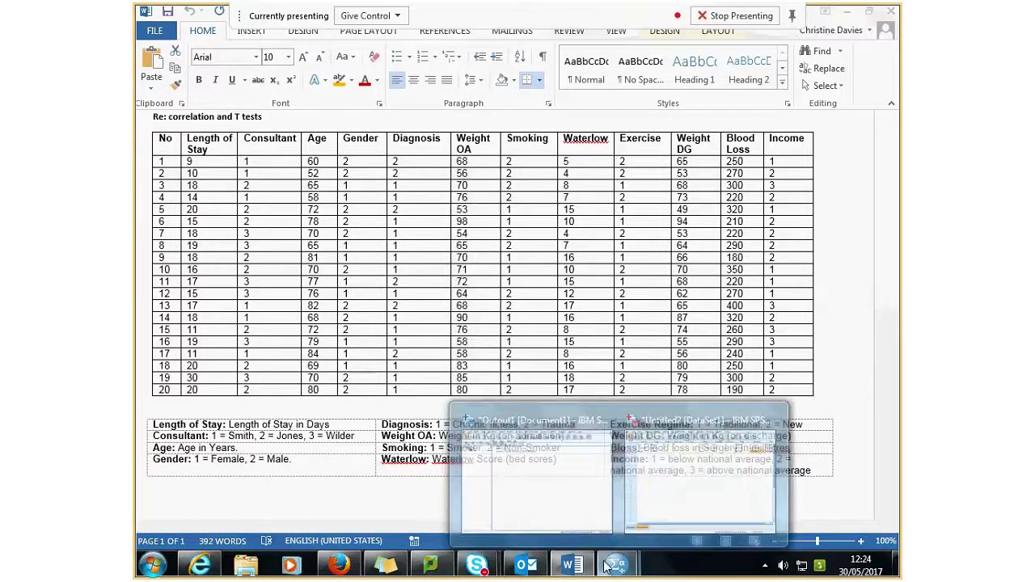
click(669, 515)
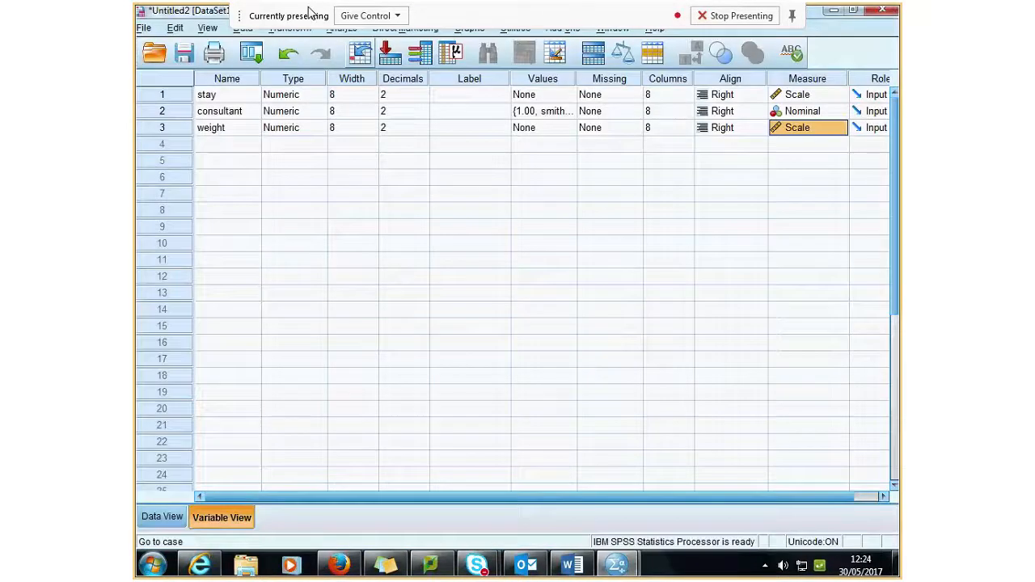
click(227, 149)
text(in)
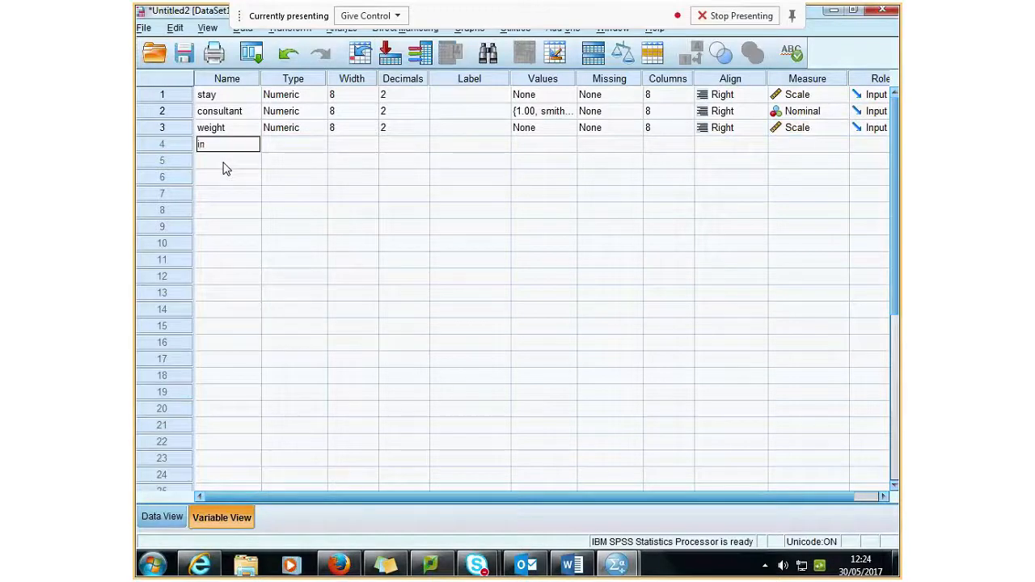
text(come)
click(838, 145)
click(824, 193)
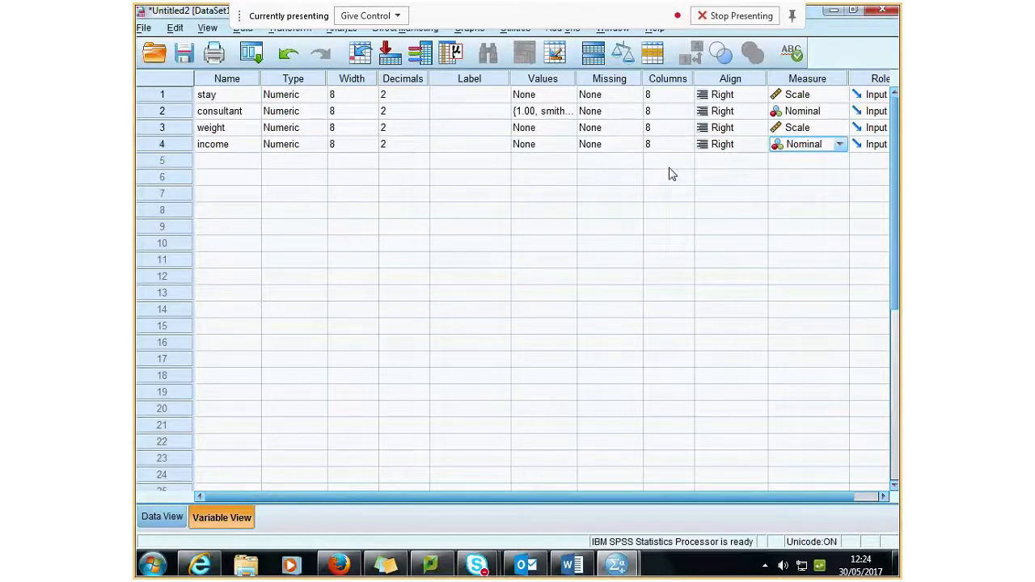
Step: Start the value labels of the income variable by adding 1 = "below average"
double_click(561, 149)
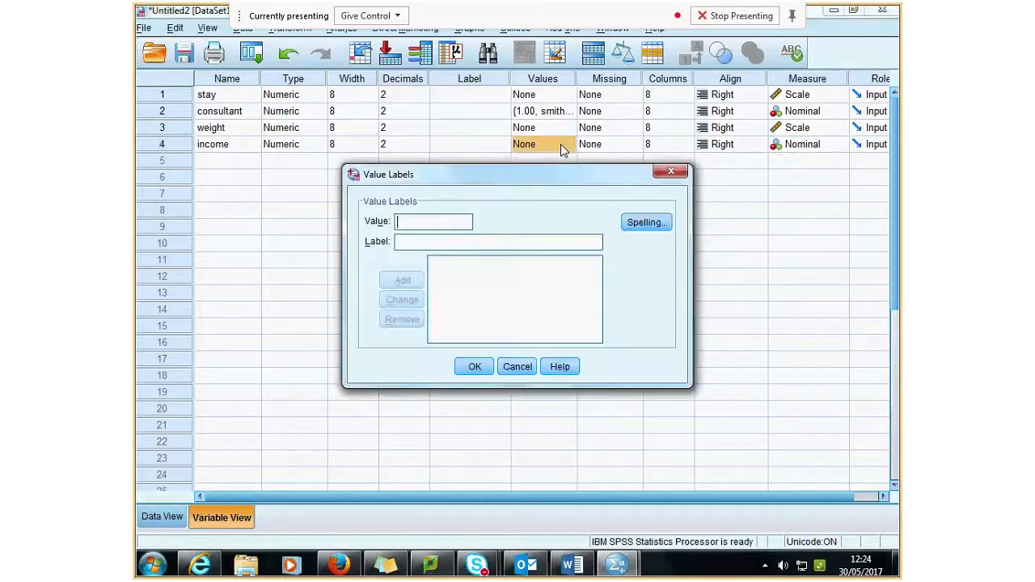
text(1.00 = ")
text(bel)
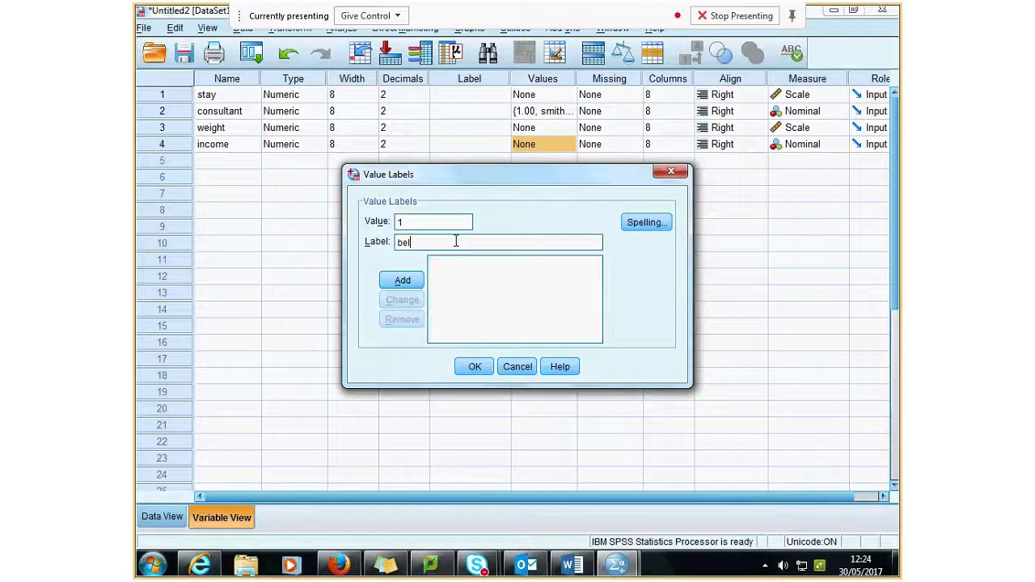
text(ow average)
click(401, 283)
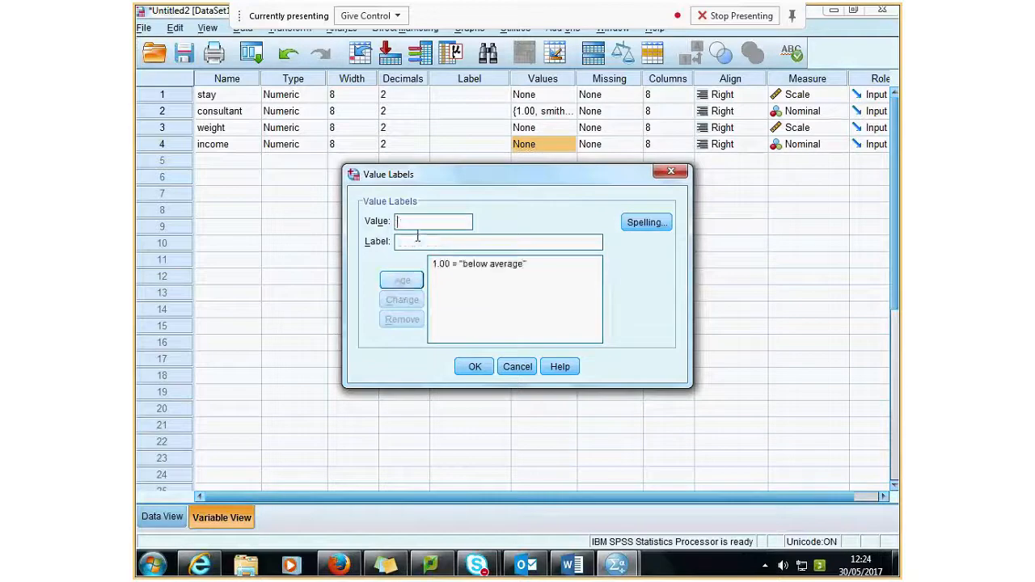
Step: Add the income value labels 2 = "average" and 3 = "above average" and apply the label set
text(2)
click(421, 241)
text(average)
key(Return)
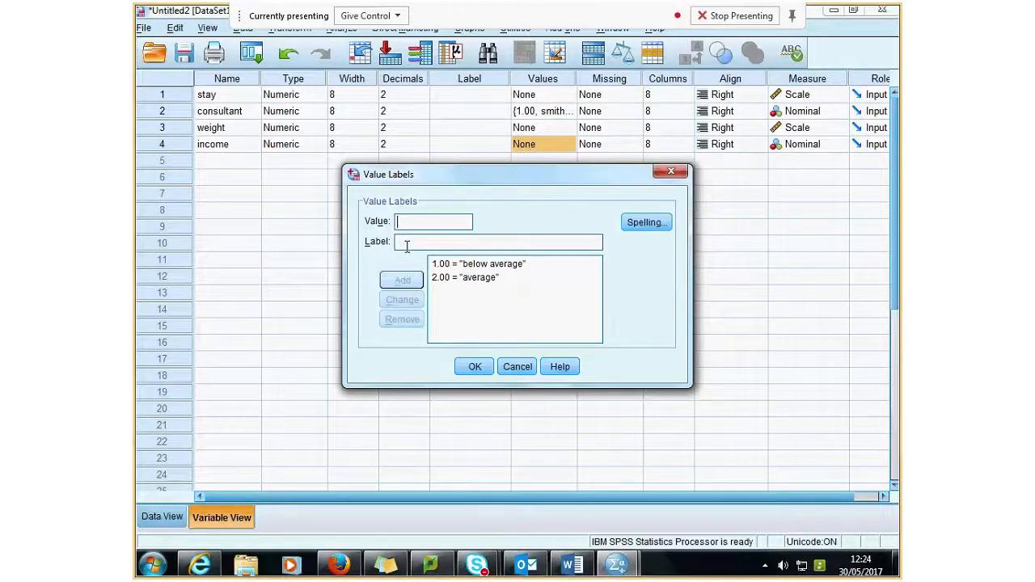
text(3)
click(429, 243)
text(above average)
click(403, 284)
click(477, 369)
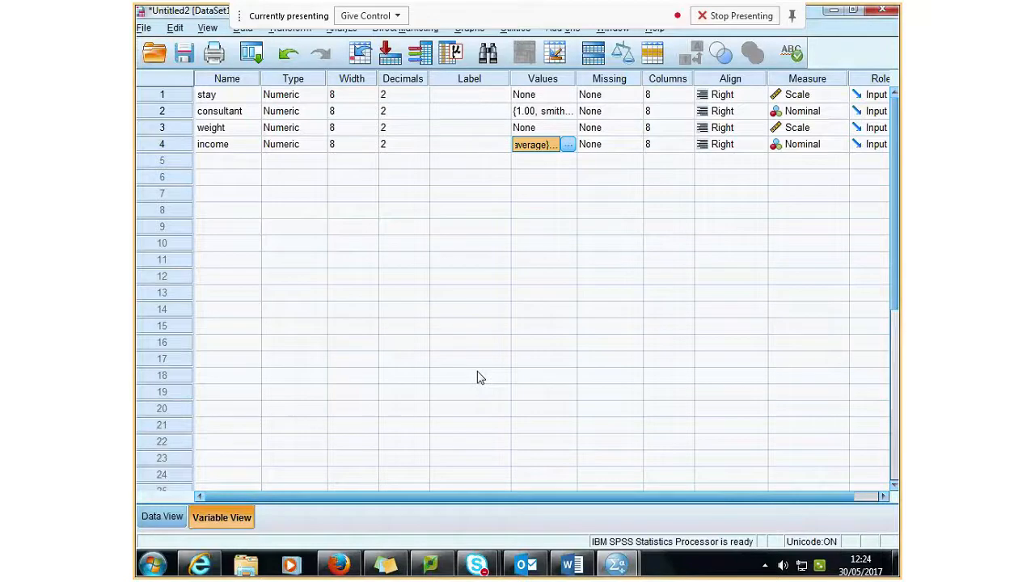
Step: Copy the Income values of patients 1 to 20 from the Word table and return to the SPSS data
click(162, 517)
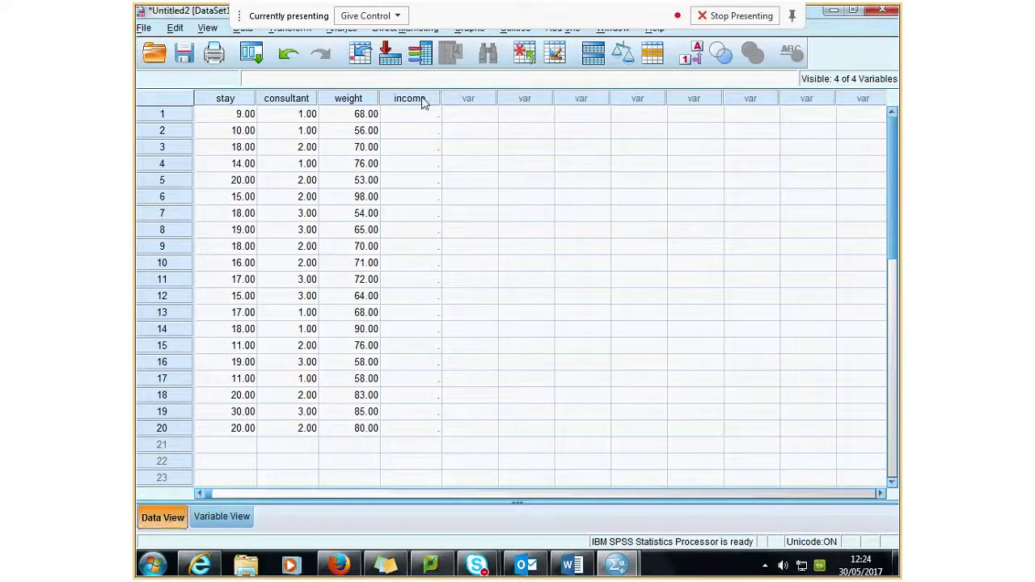
click(576, 566)
drag(770, 161, 774, 393)
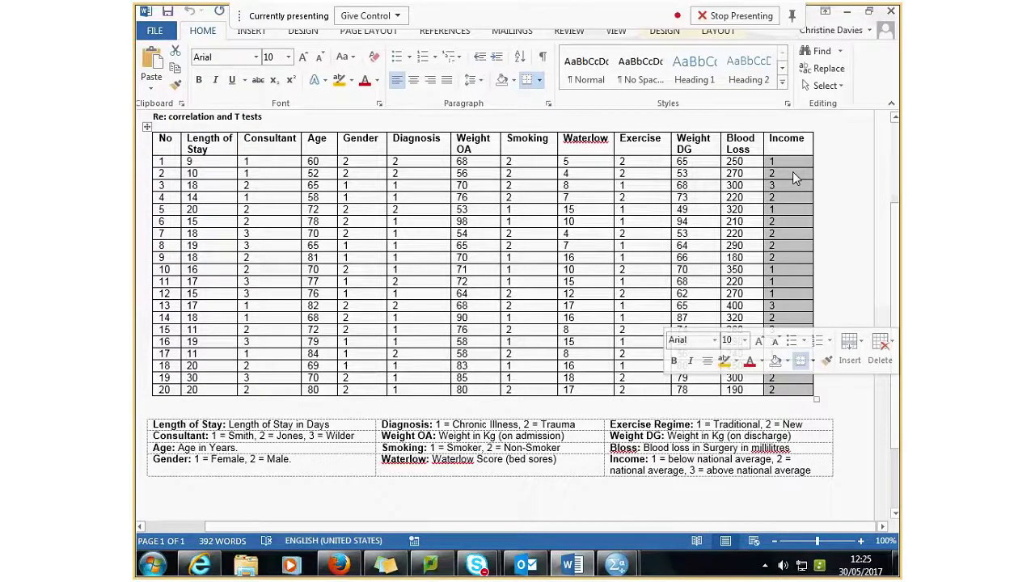
right_click(792, 172)
click(697, 208)
click(847, 11)
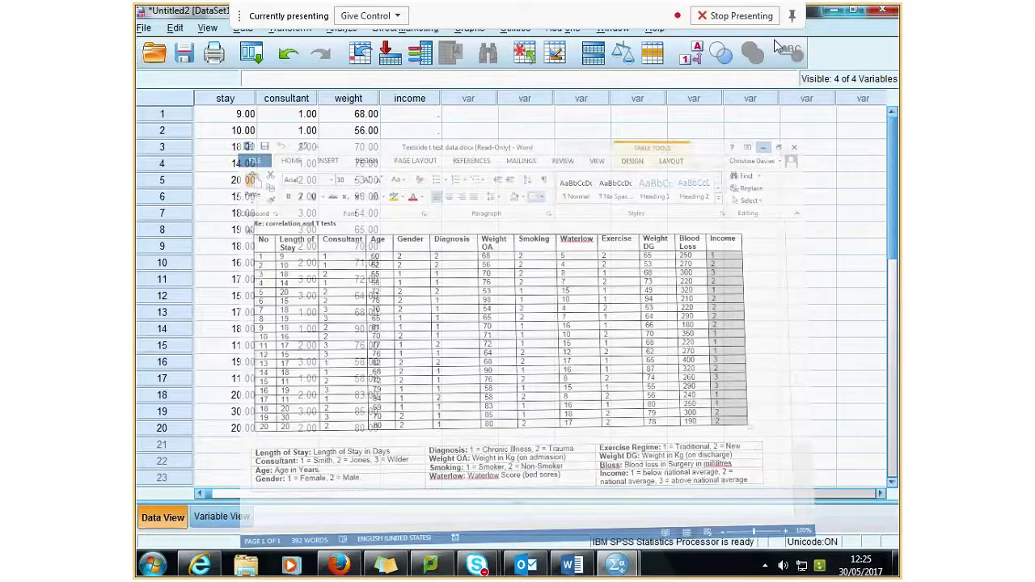
Step: Paste the copied values into rows 1 to 20 of the income variable
drag(410, 114, 410, 428)
right_click(404, 263)
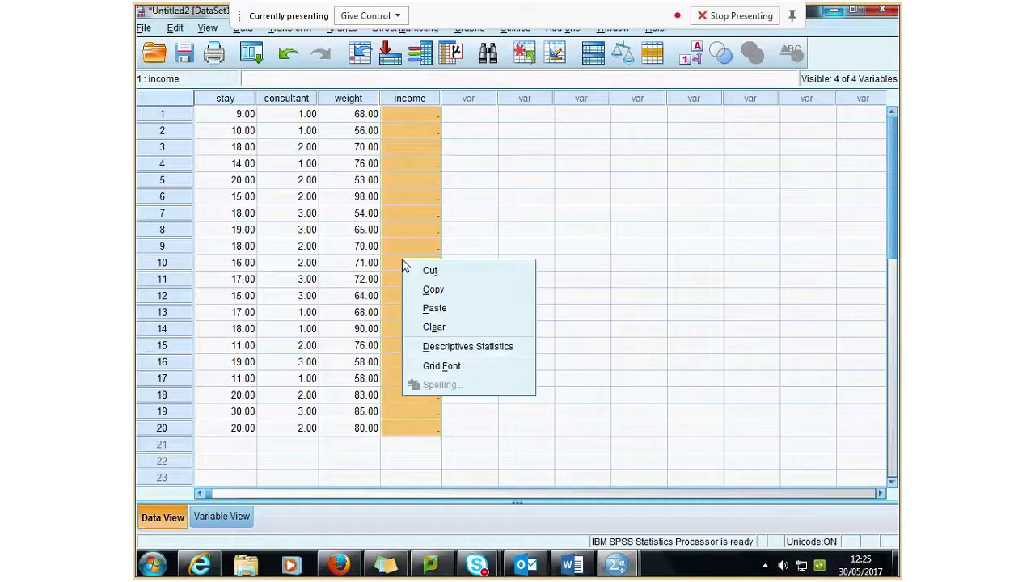
click(437, 308)
click(534, 282)
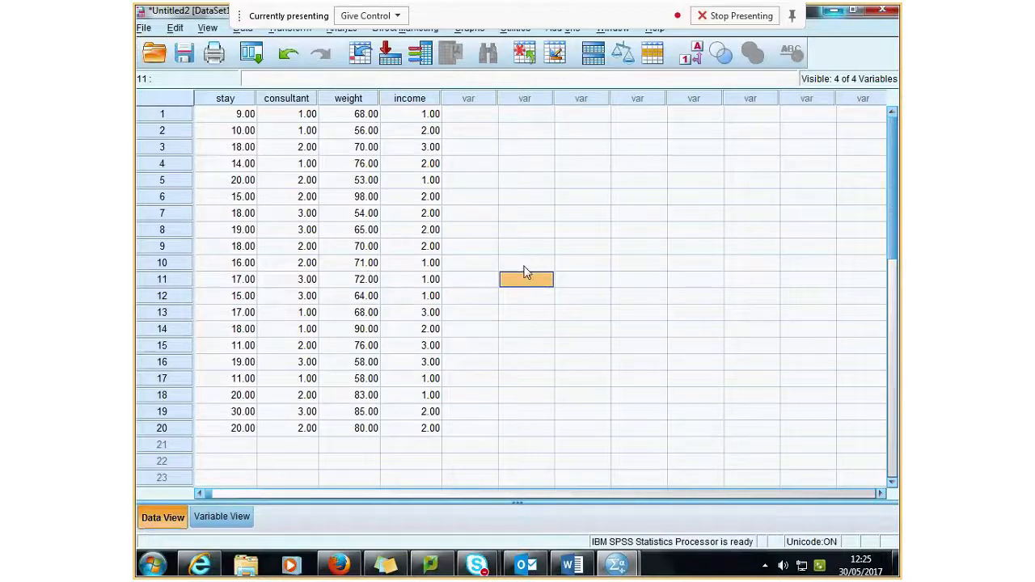
Step: Save the dataset in the Documents folder as an SPSS Statistics file named illness
click(144, 28)
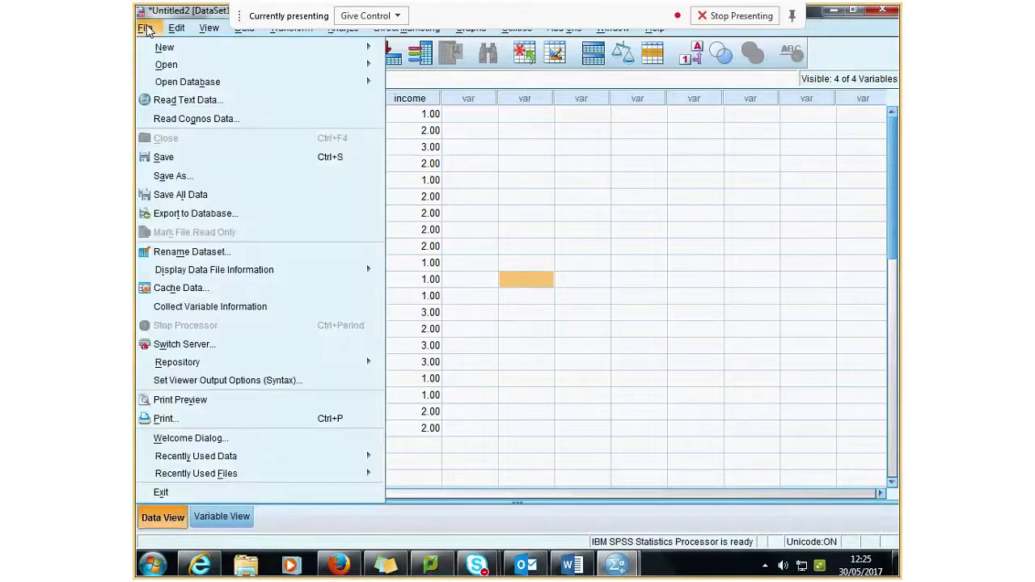
click(182, 177)
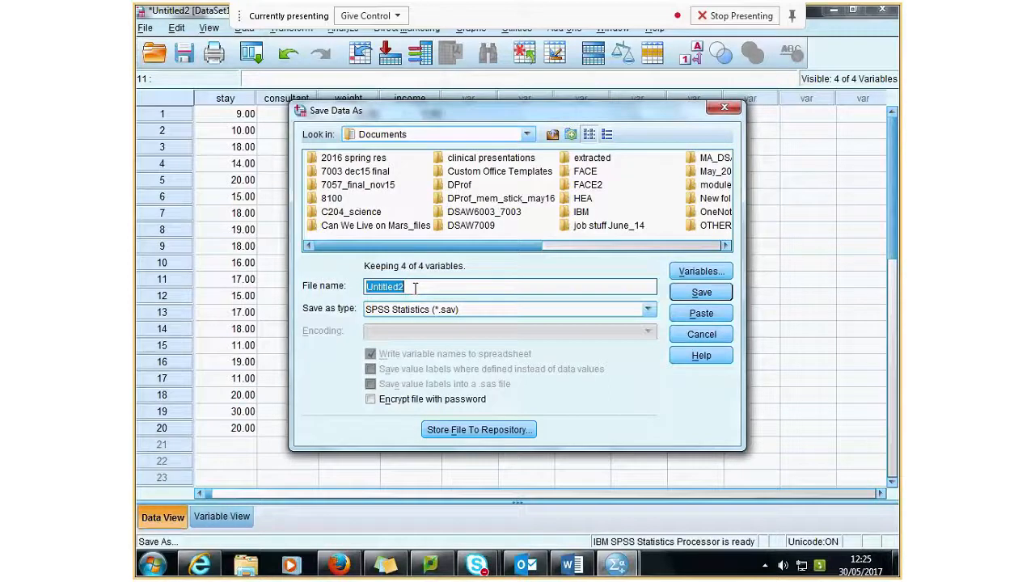
text(illness)
click(697, 294)
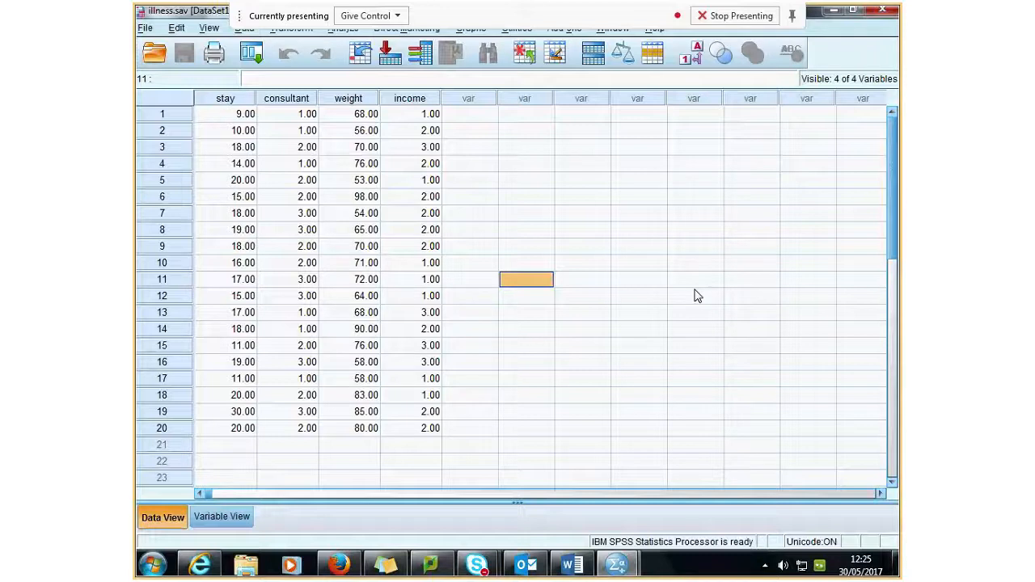
click(477, 565)
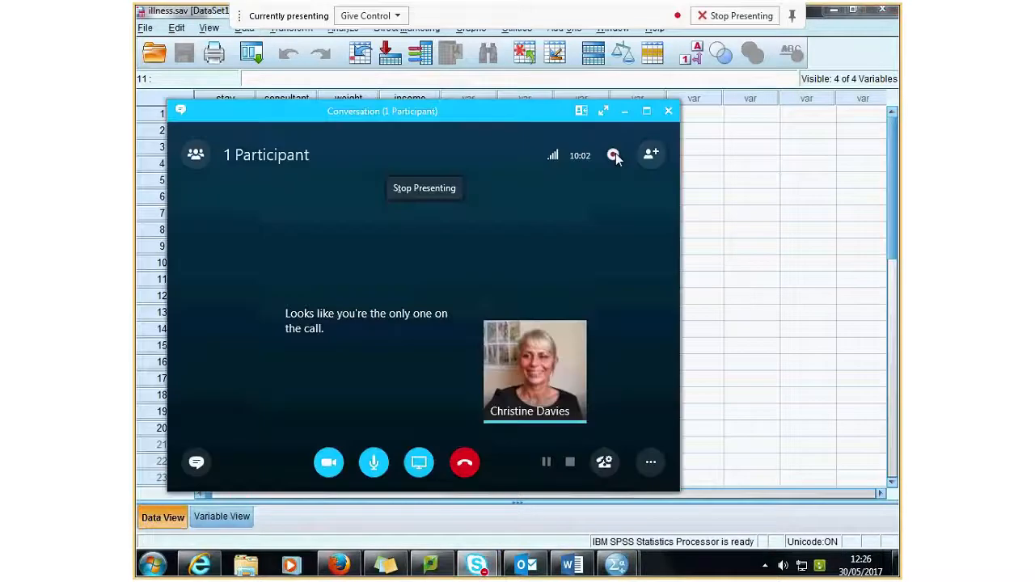
click(615, 157)
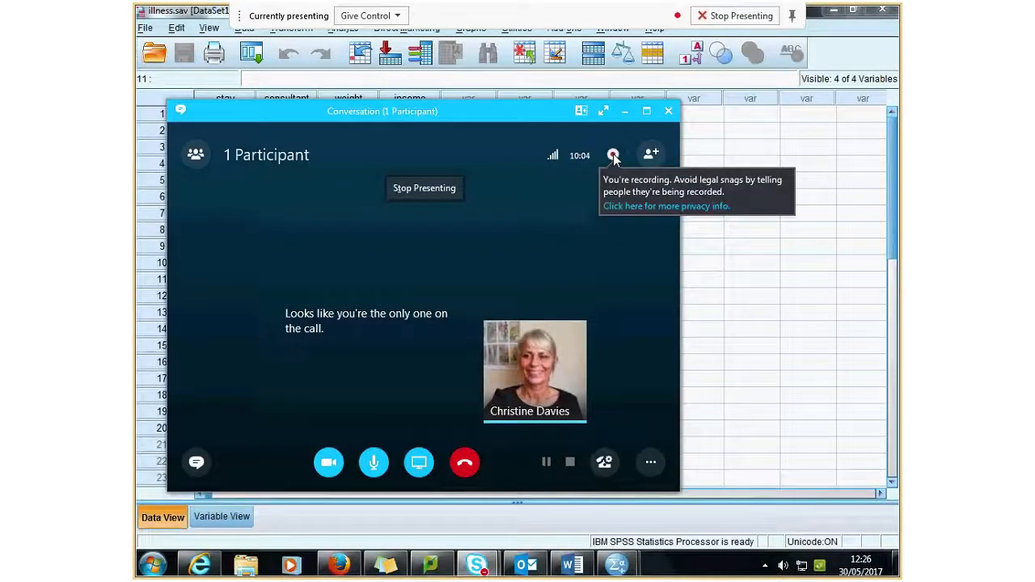